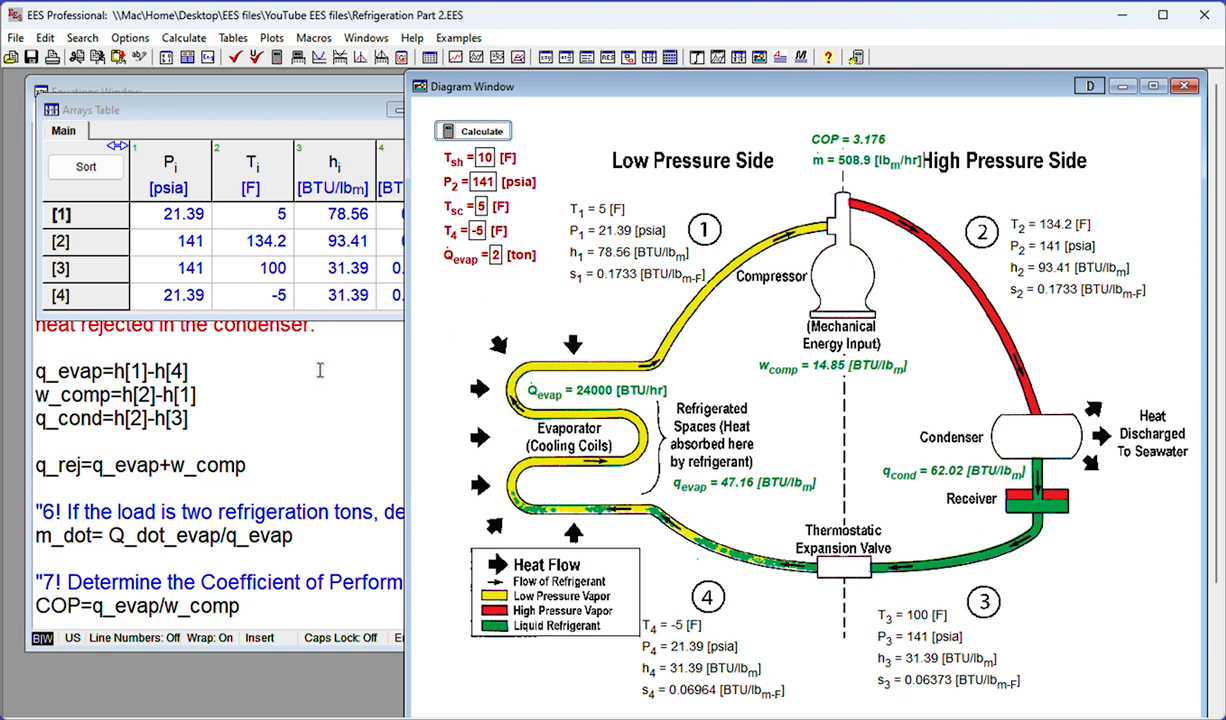
- Bring the Equations Window to the front to work on the refrigeration equations
click(320, 370)
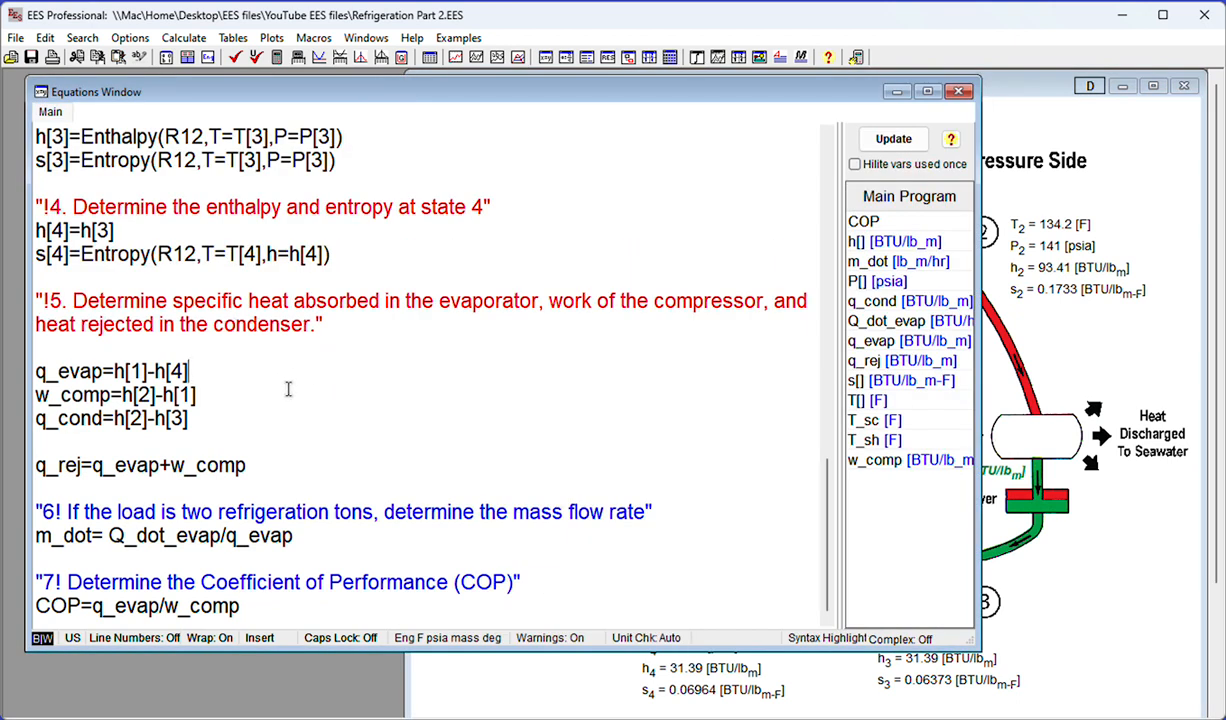
scroll(288, 389, up, 1)
scroll(288, 389, up, 3)
scroll(288, 389, down, 3)
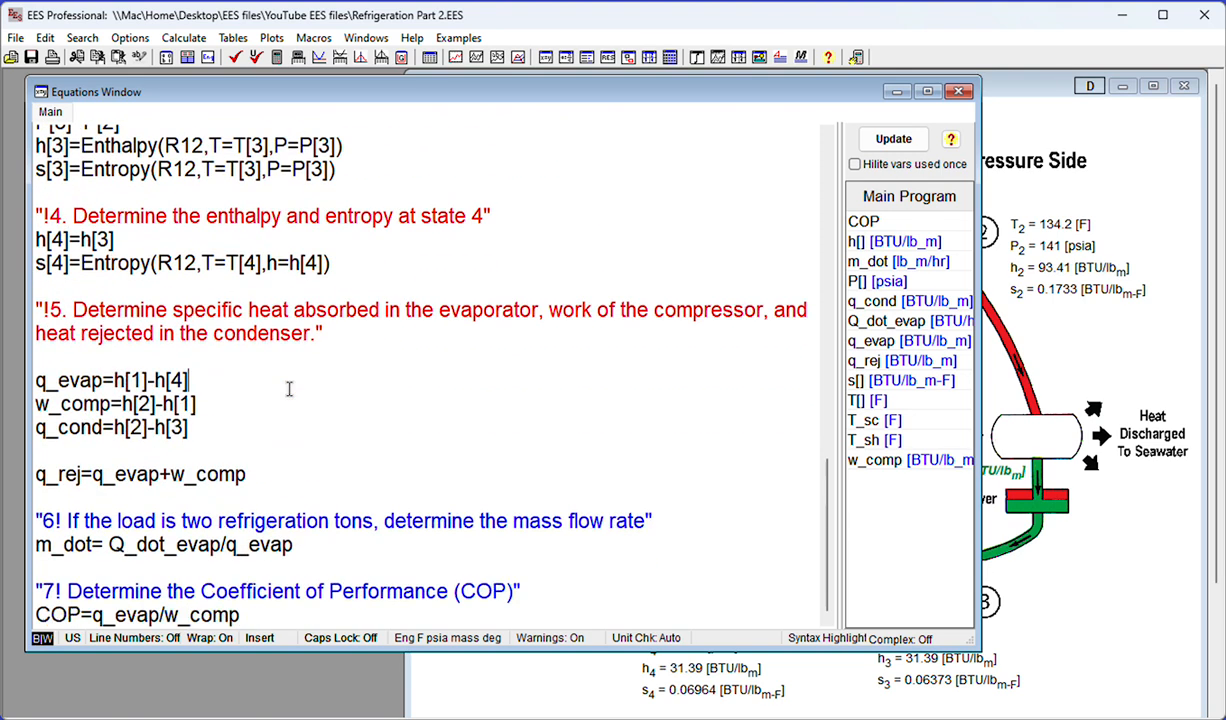
click(430, 615)
key(Return)
key(Return)
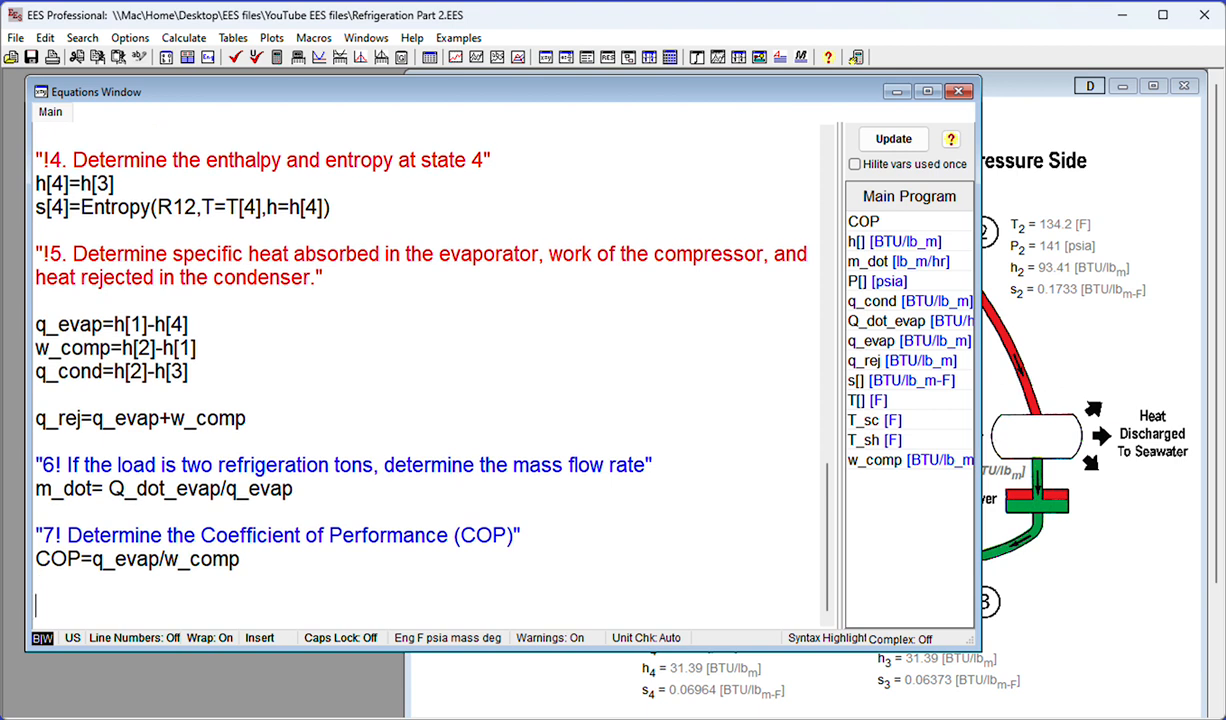
text(R$)
key(BackSpace)
key(BackSpace)
key(BackSpace)
scroll(556, 556, up, 1)
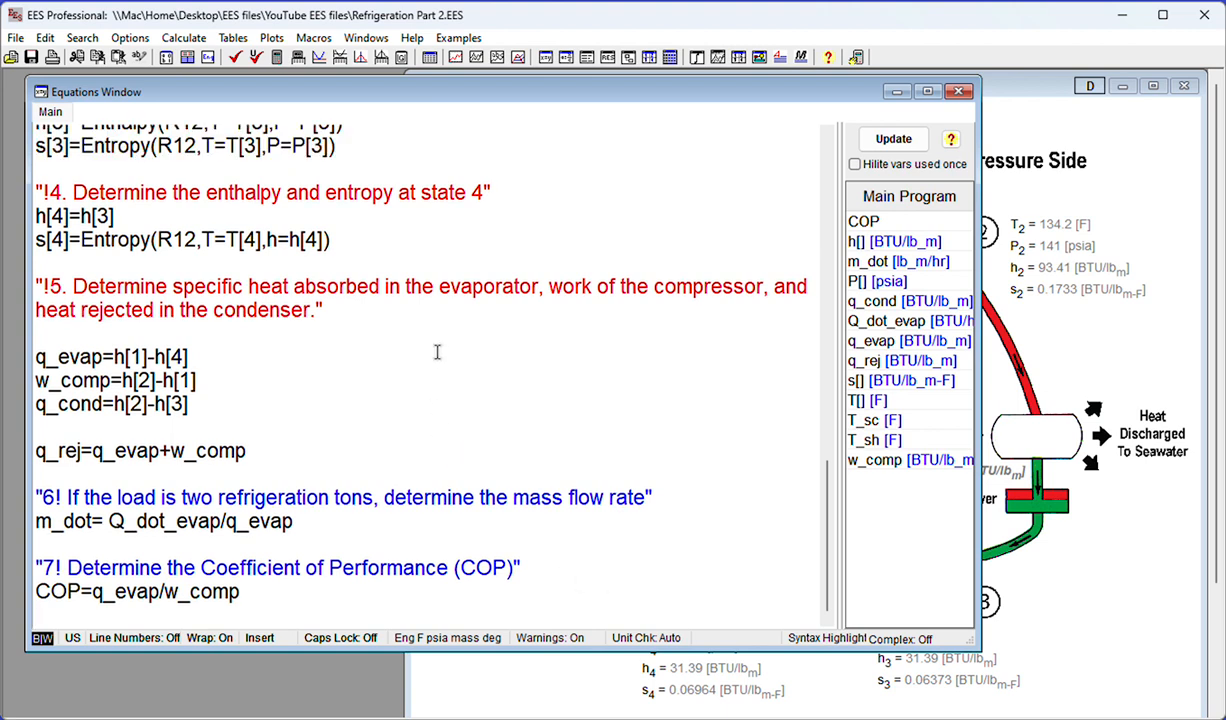
scroll(443, 348, up, 10)
scroll(446, 347, up, 10)
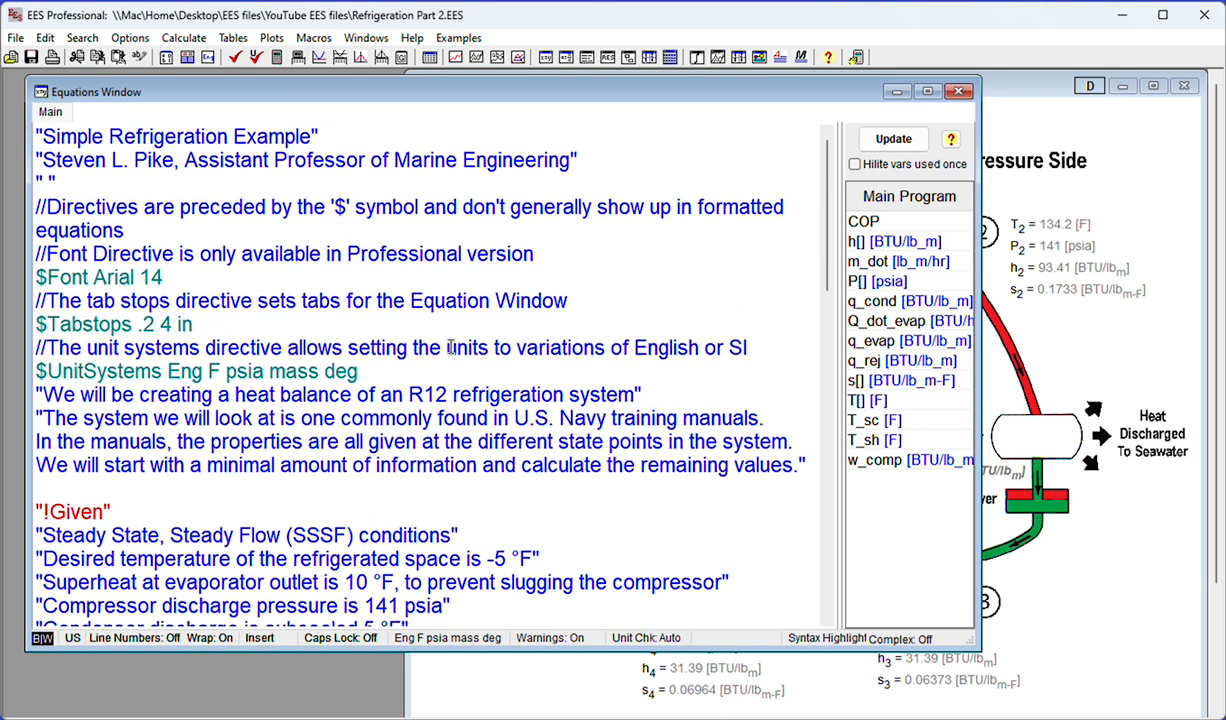
key(ctrl+f)
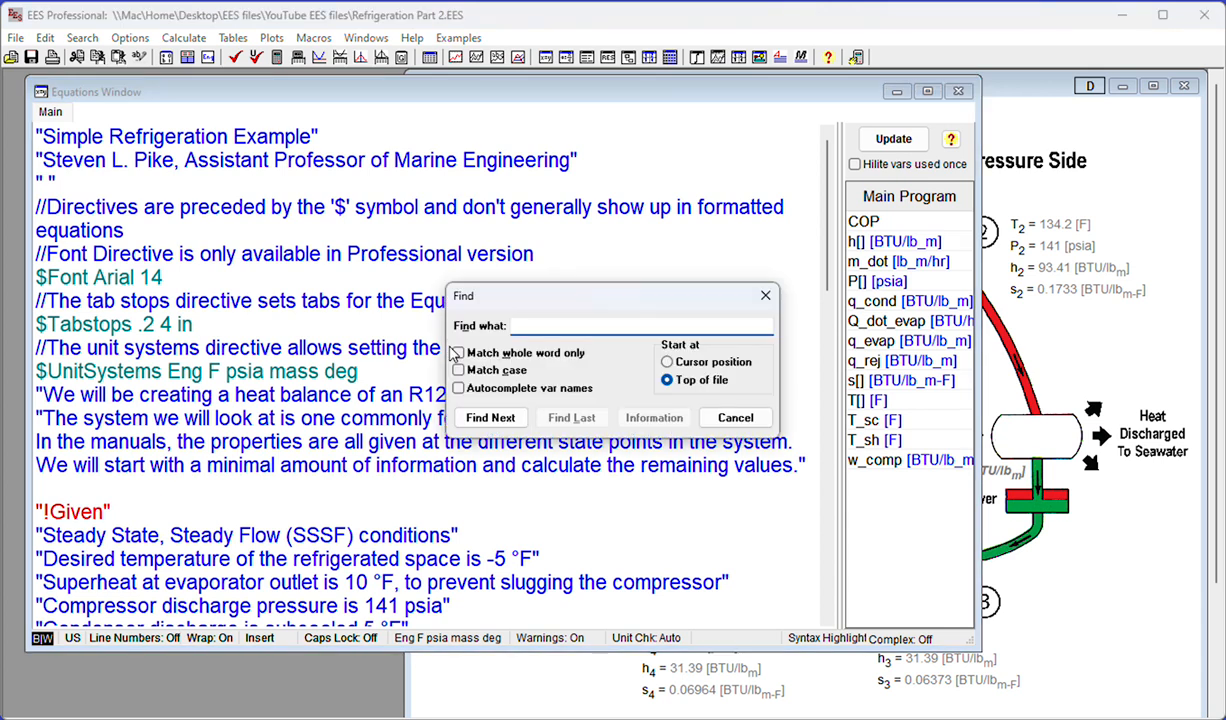
click(765, 295)
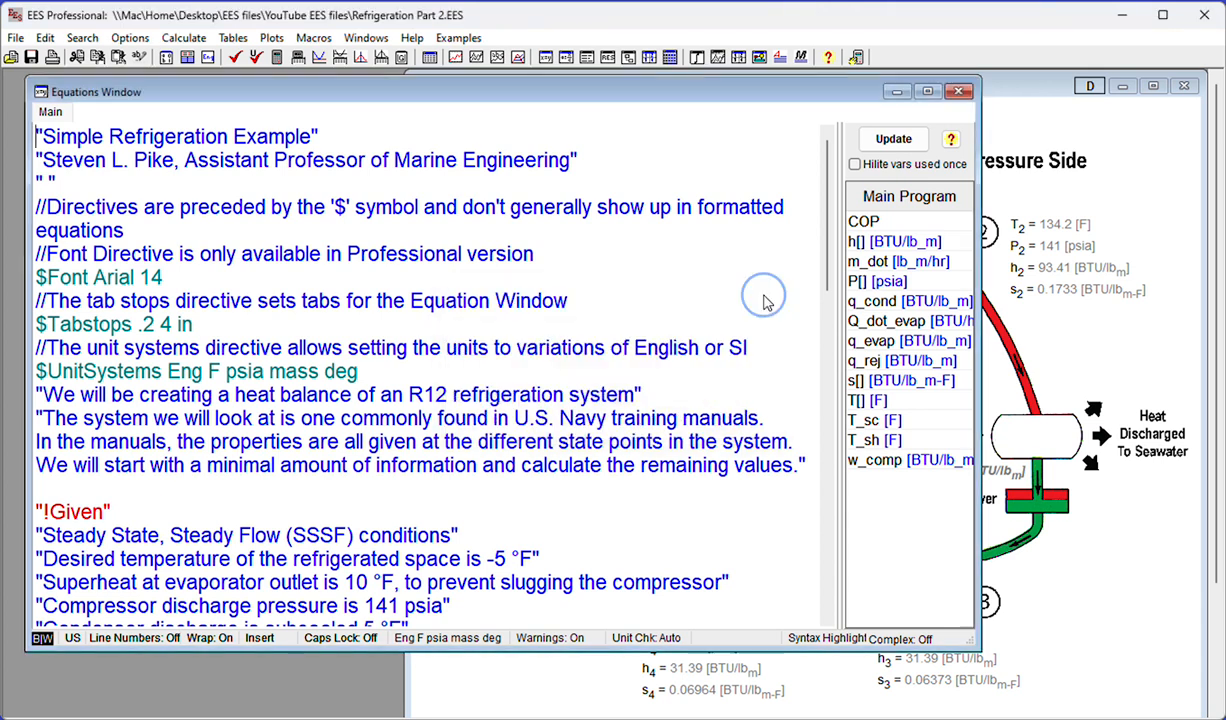
- Set up a text replacement of R12 with R$ starting at the top of the file and find the first match
key(ctrl+h)
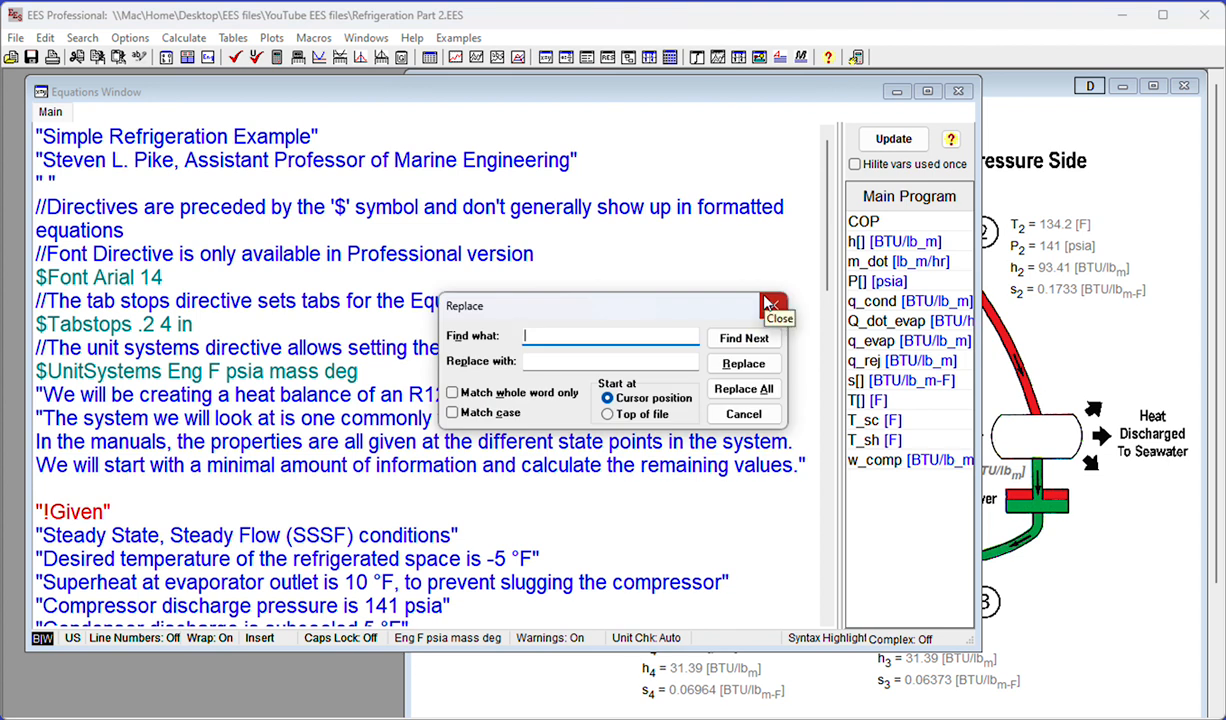
text(R12)
key(Tab)
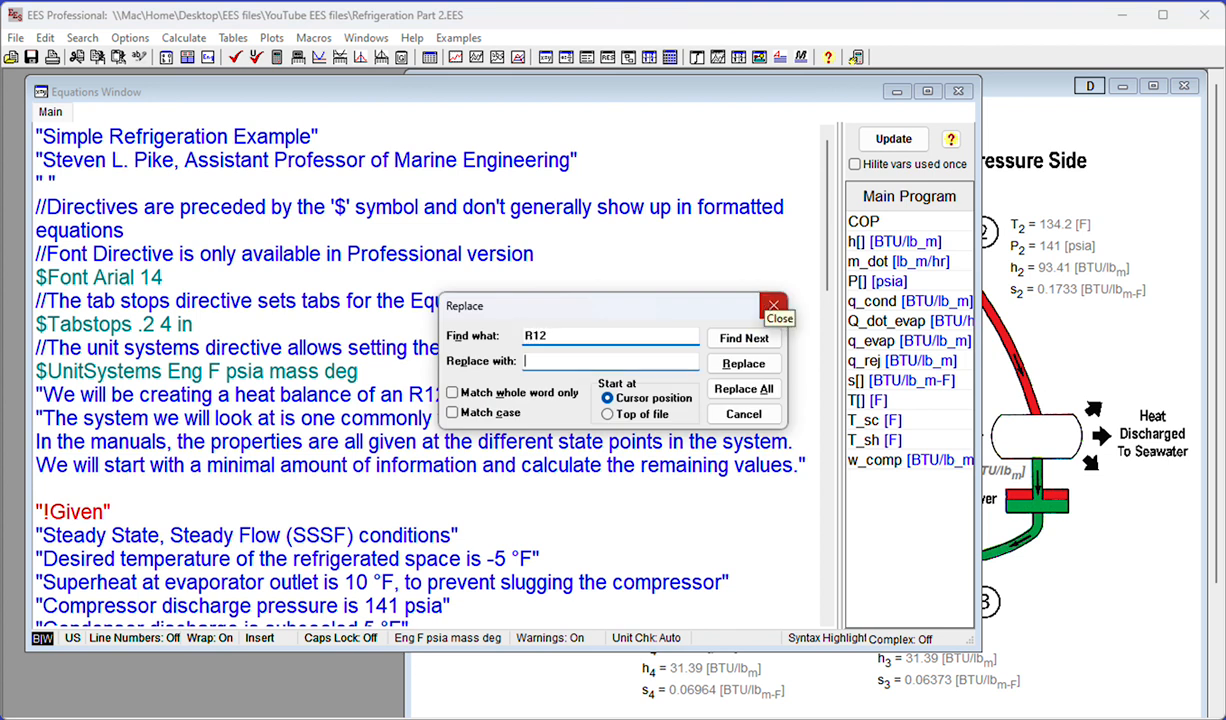
text(R)
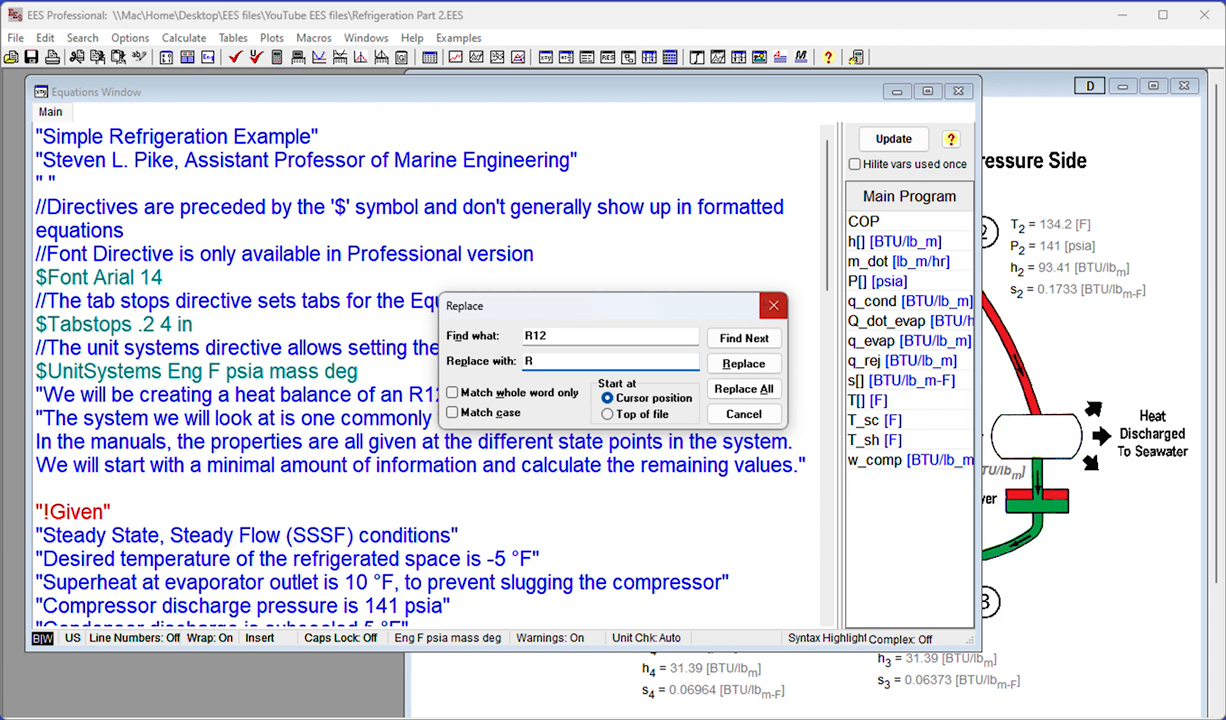
text($)
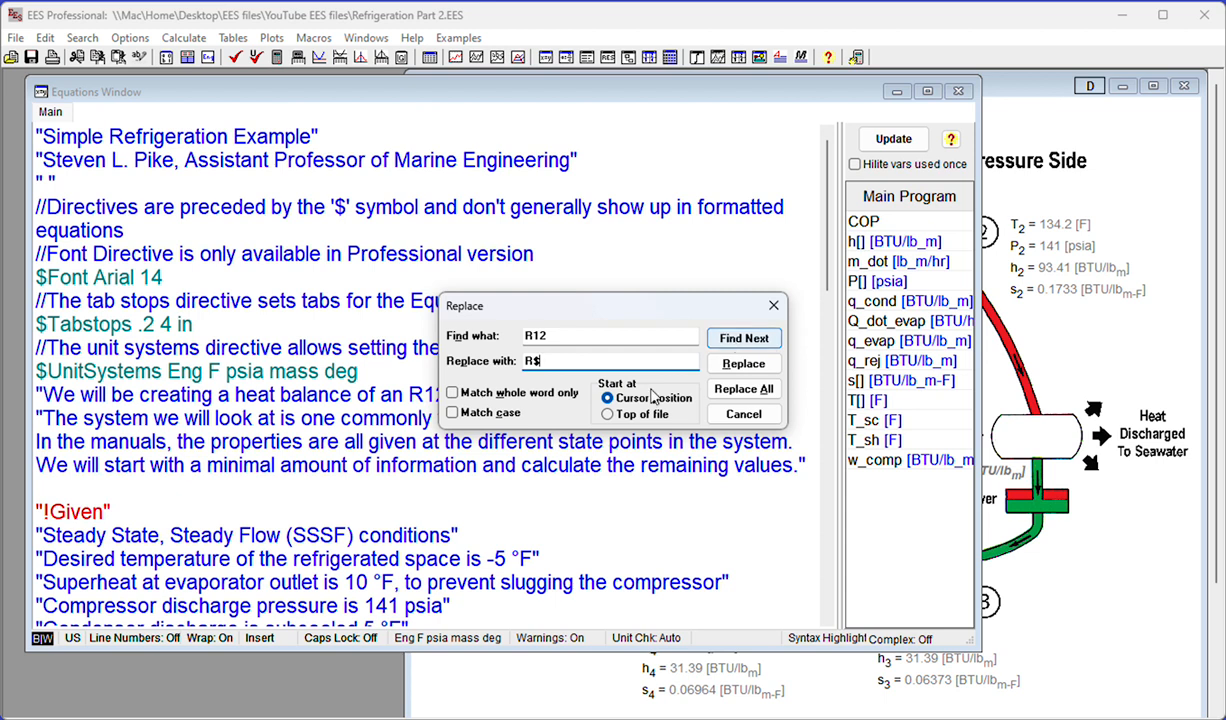
click(608, 414)
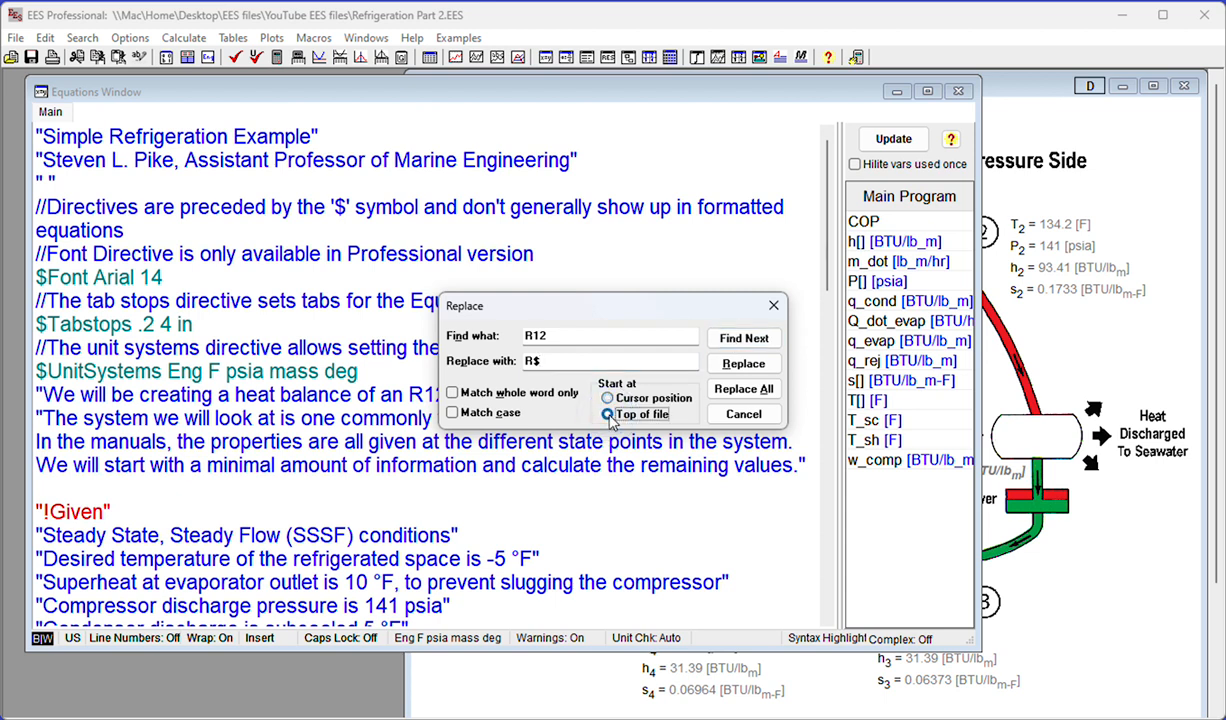
click(750, 340)
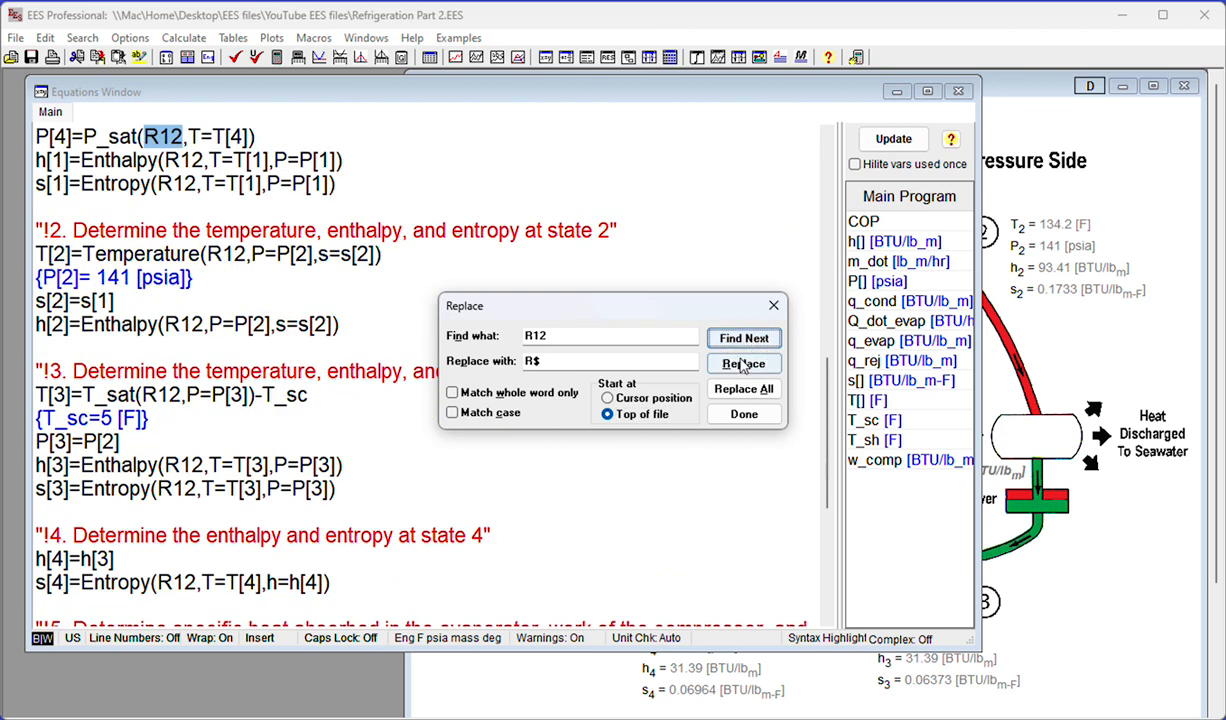
- Replace R12 with R$ one match at a time in all the property function calls and finish the replacement
click(742, 364)
click(742, 365)
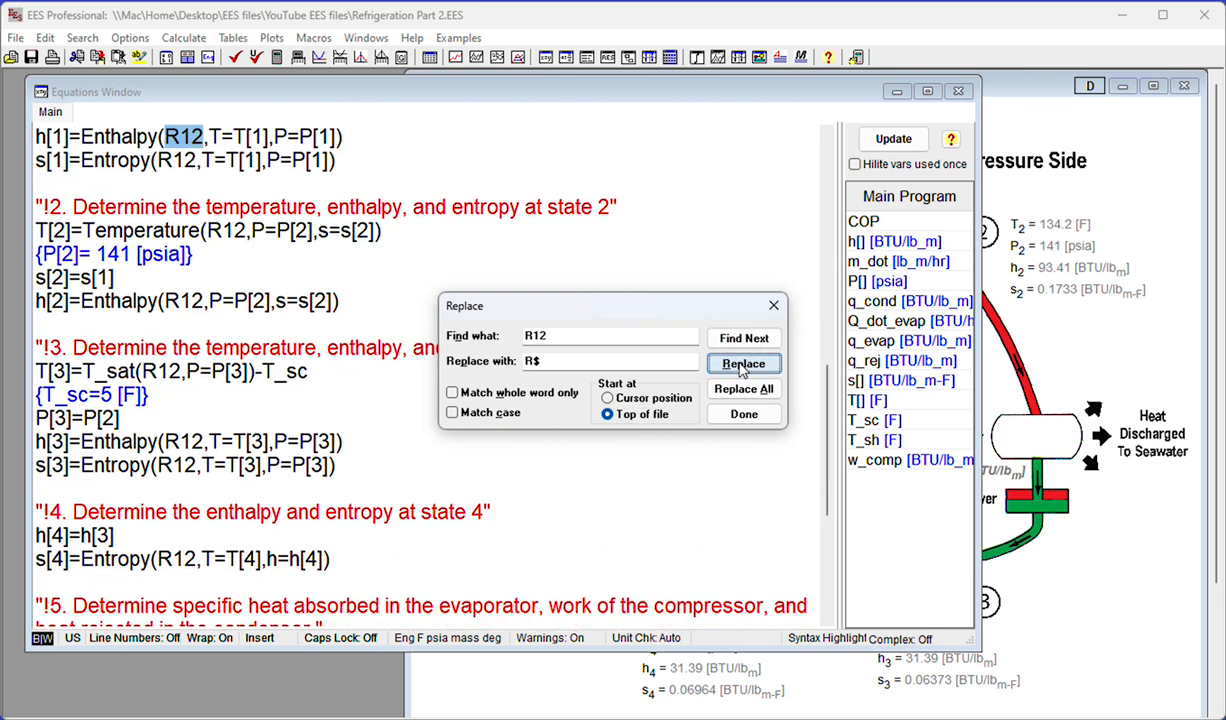
click(742, 365)
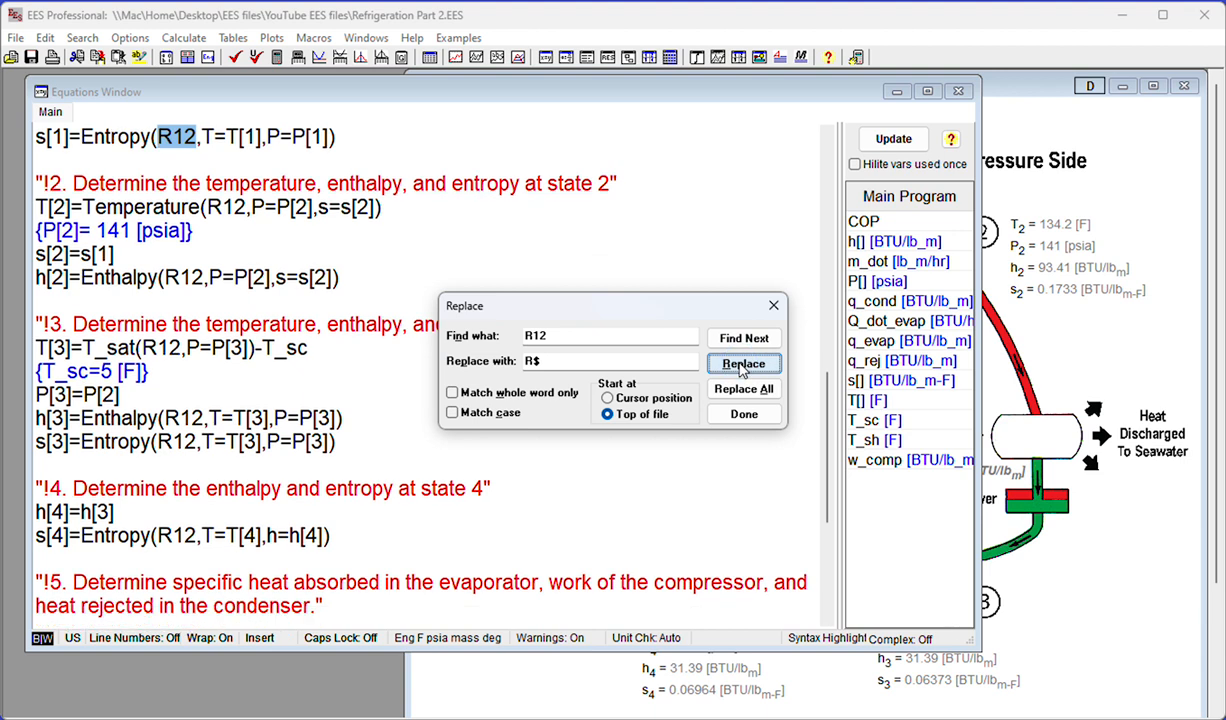
click(742, 365)
click(742, 365)
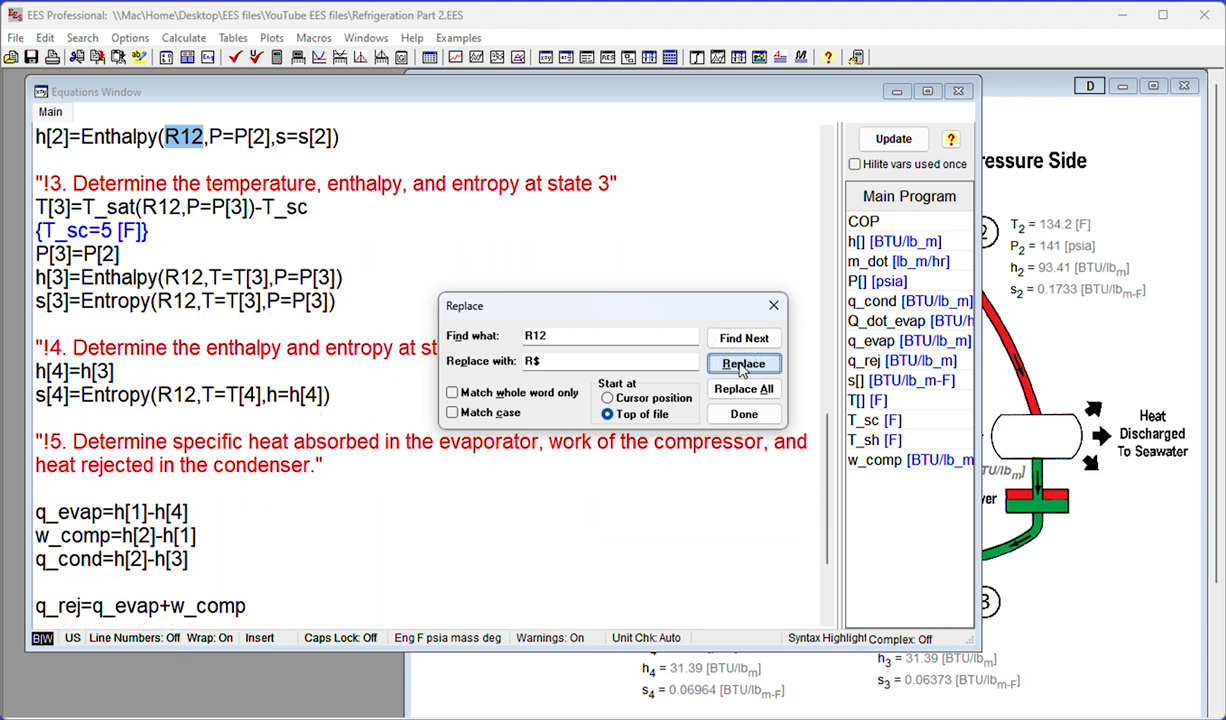
click(742, 365)
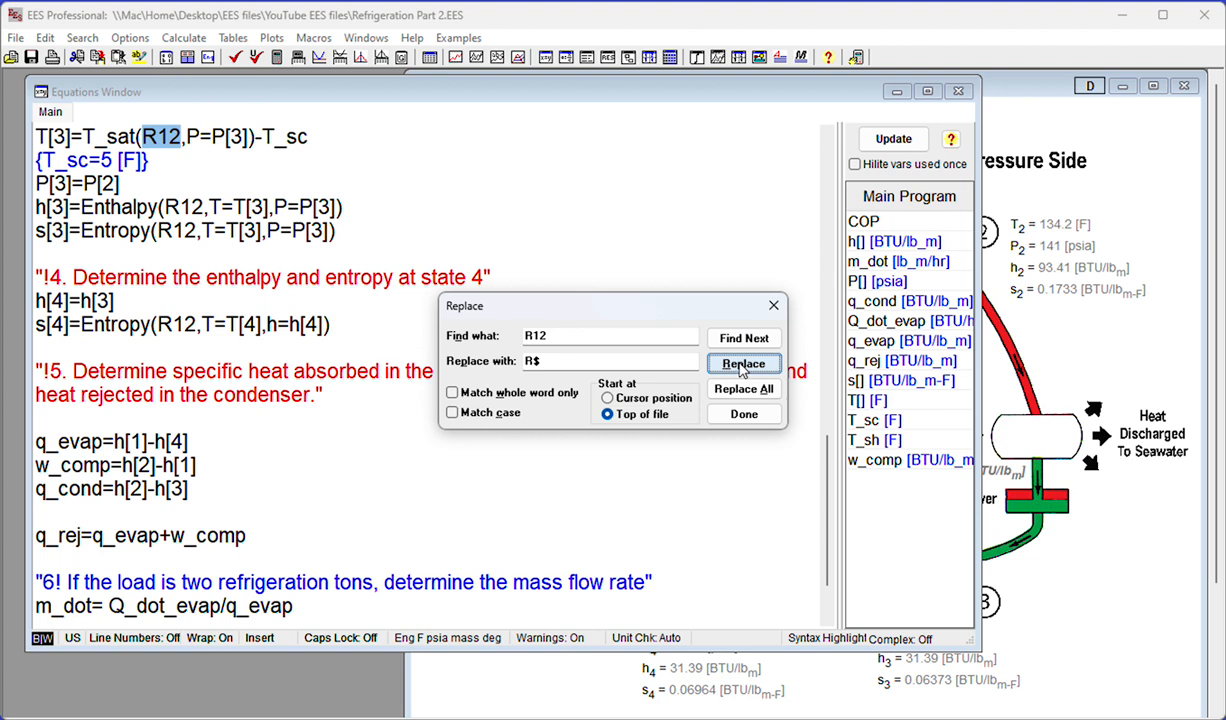
click(742, 365)
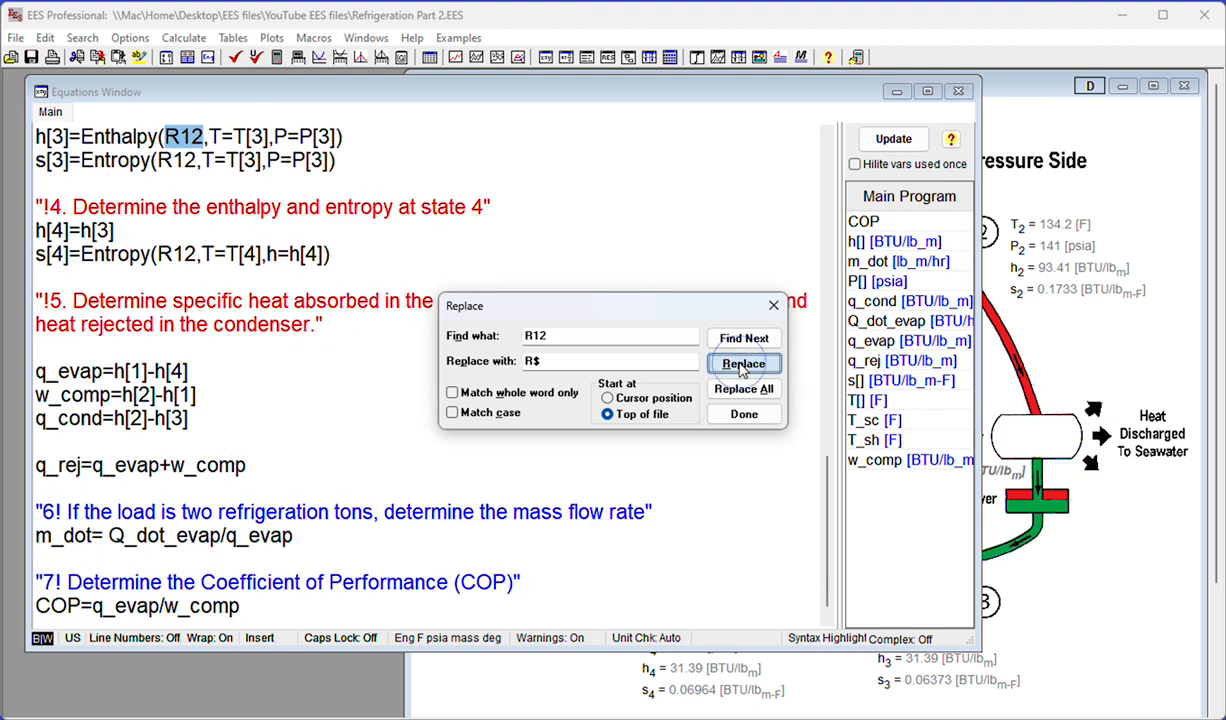
click(742, 365)
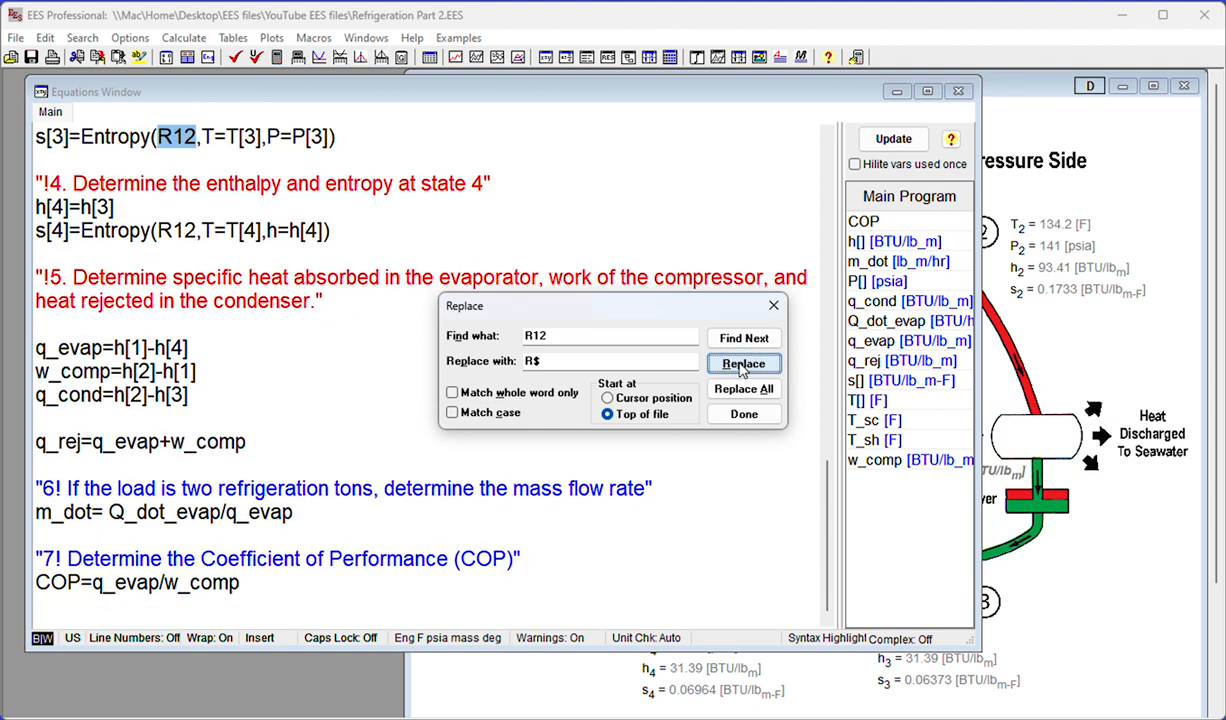
click(742, 365)
click(742, 365)
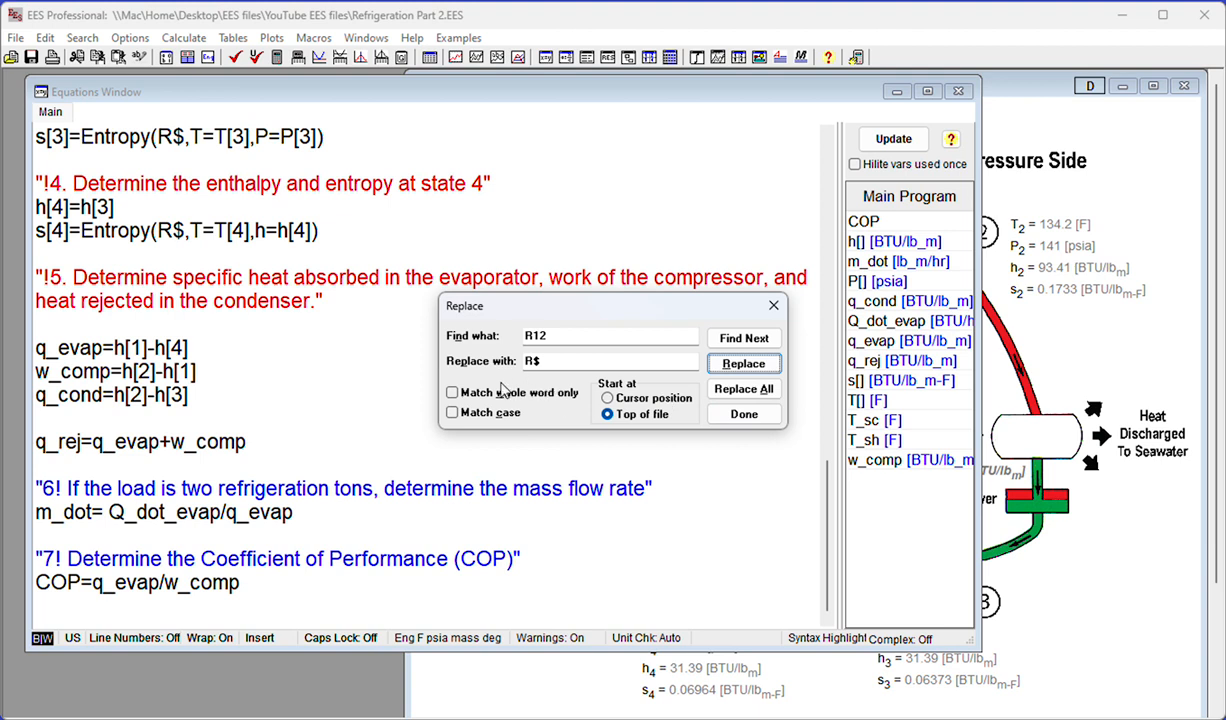
click(744, 413)
- Try to recalculate from the Diagram Window, declining the debug information, and switch the diagram to development mode
click(1017, 136)
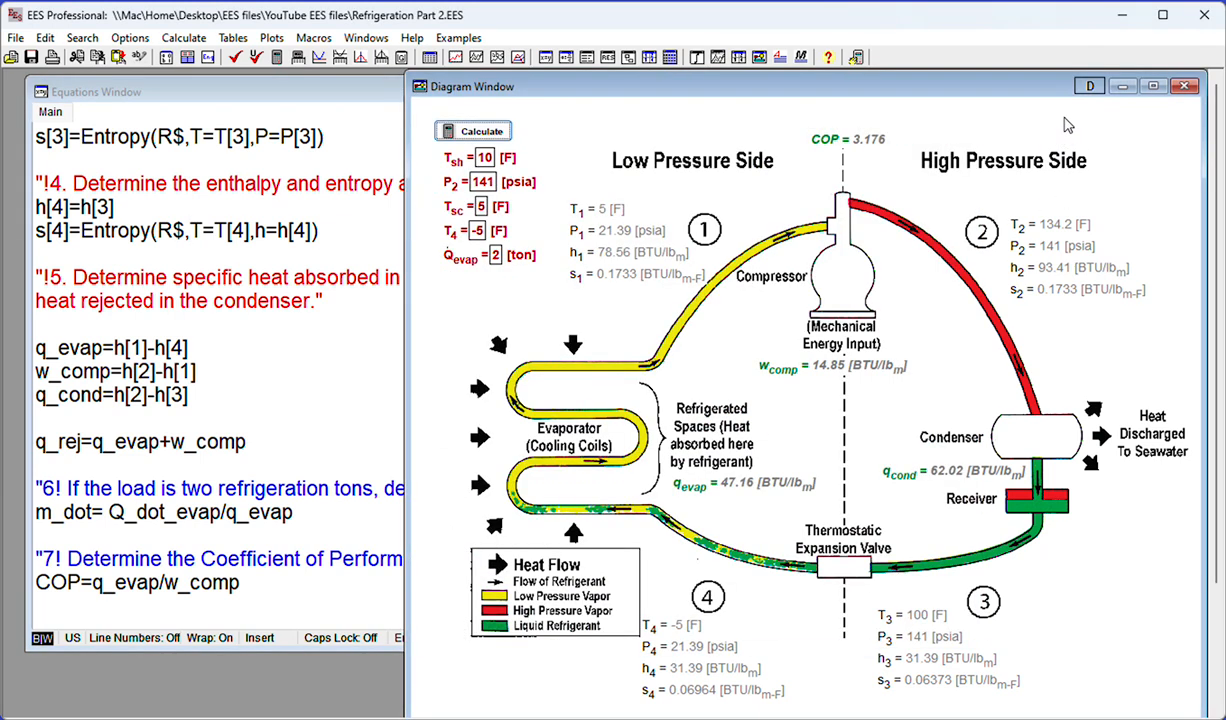
click(478, 131)
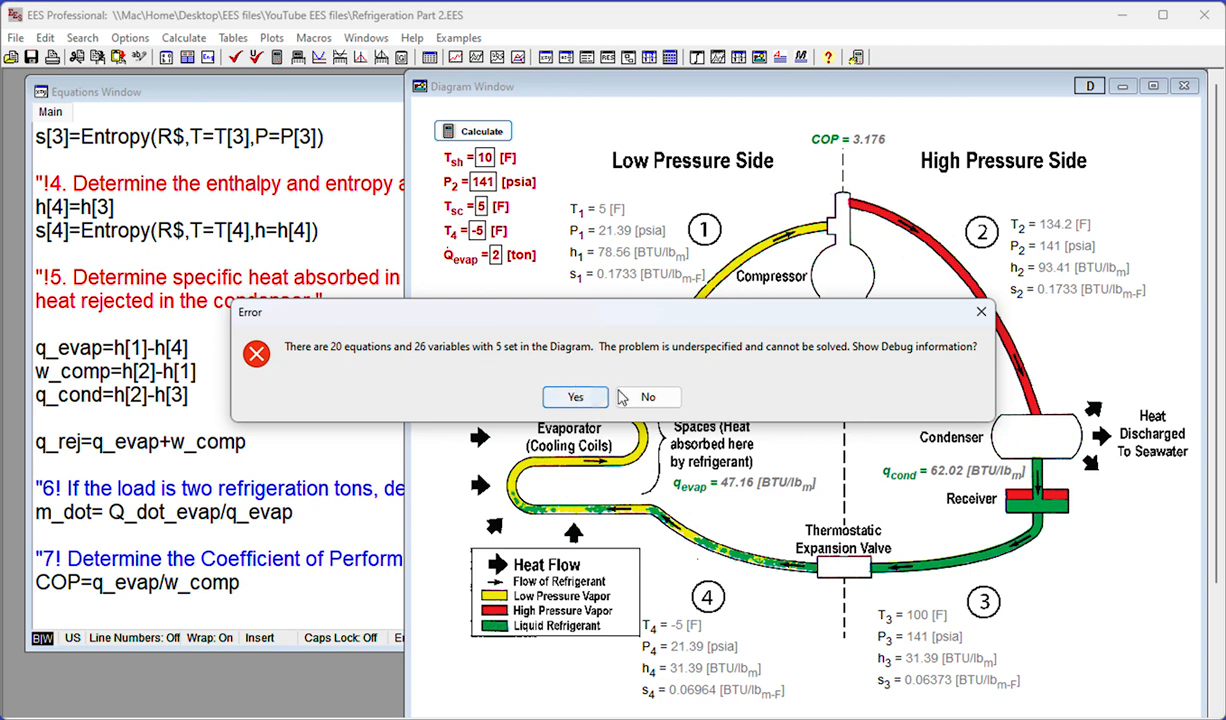
click(648, 399)
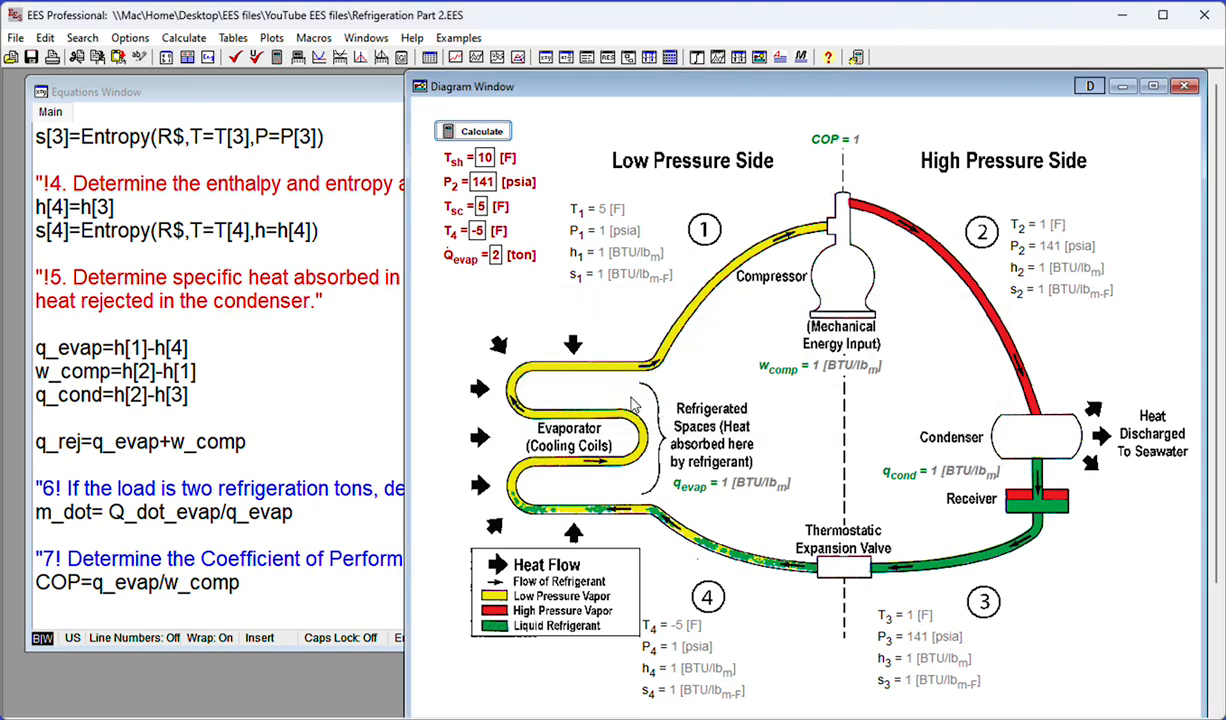
click(1090, 87)
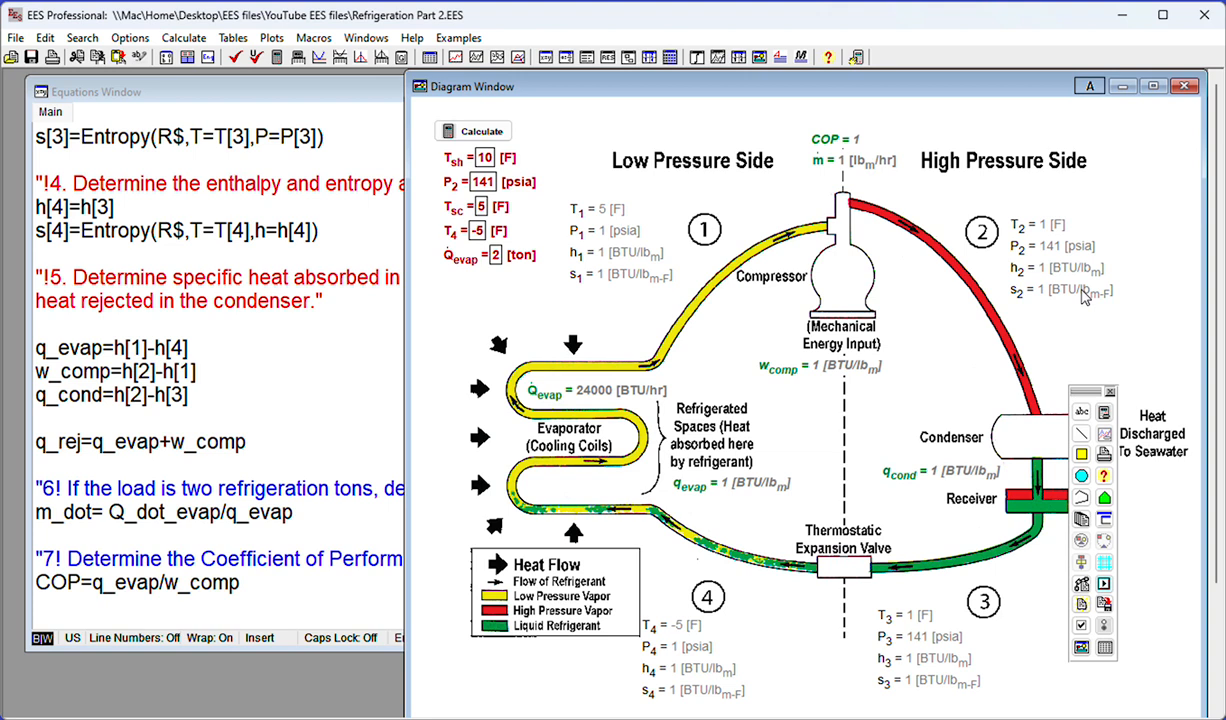
click(1081, 413)
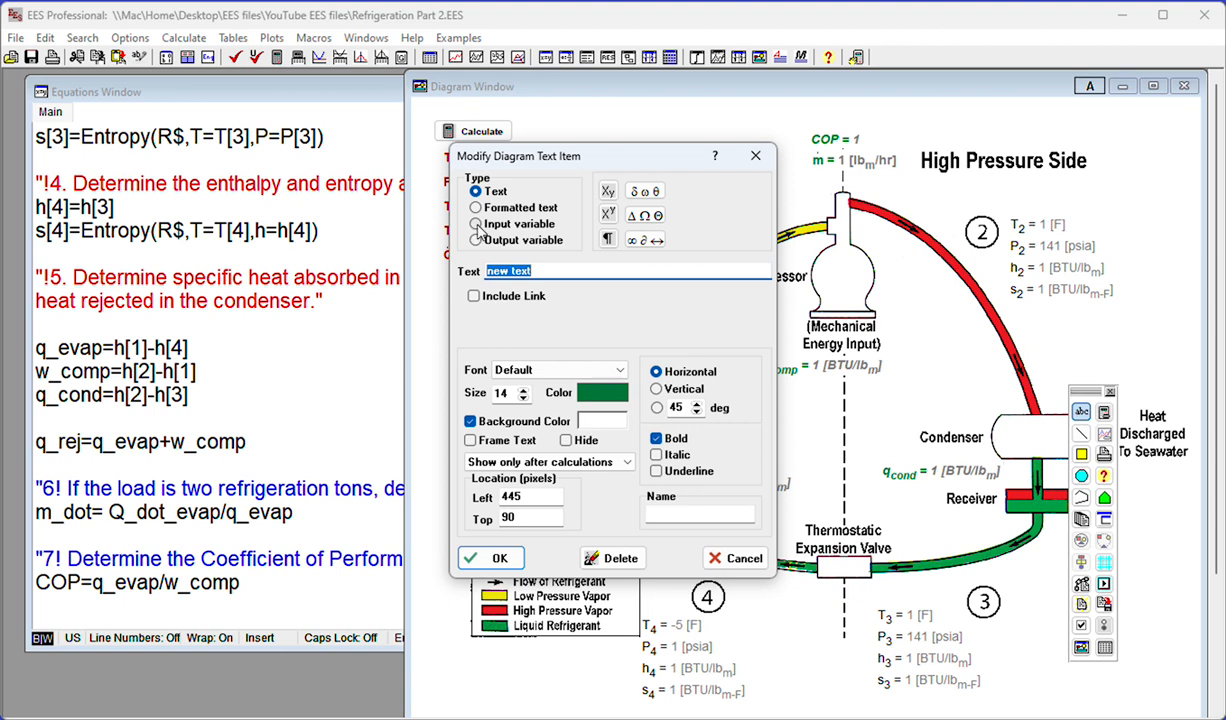
click(477, 224)
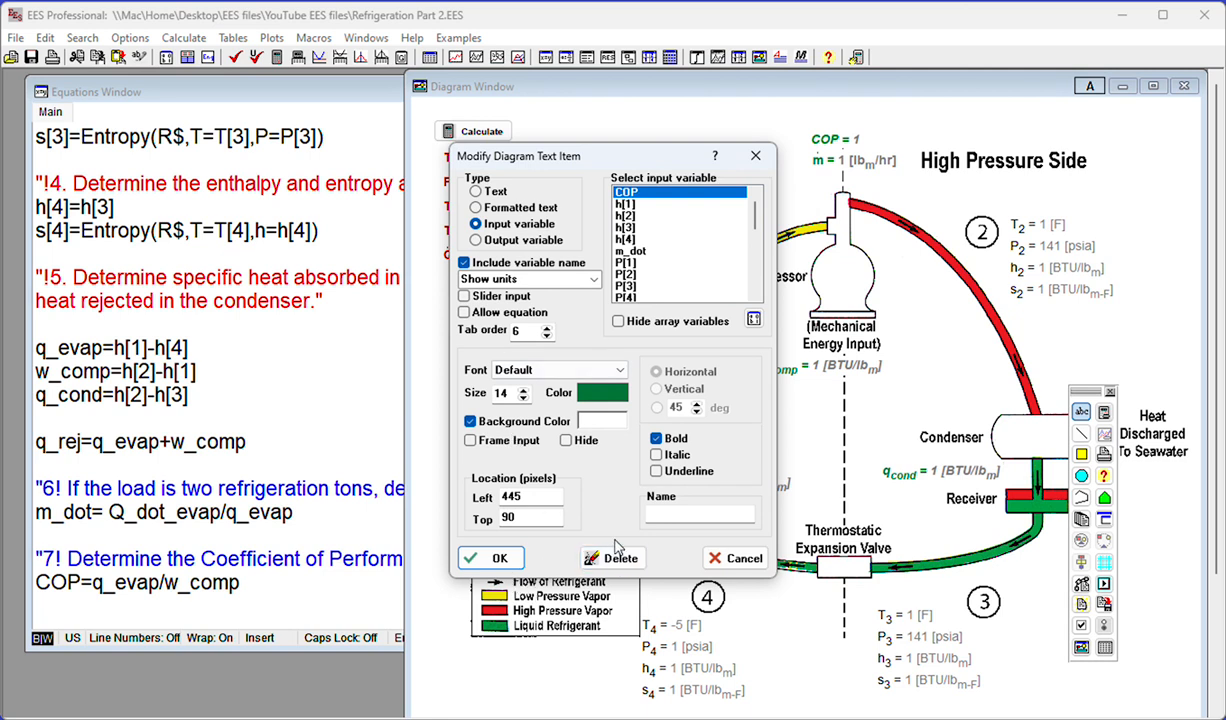
key(Escape)
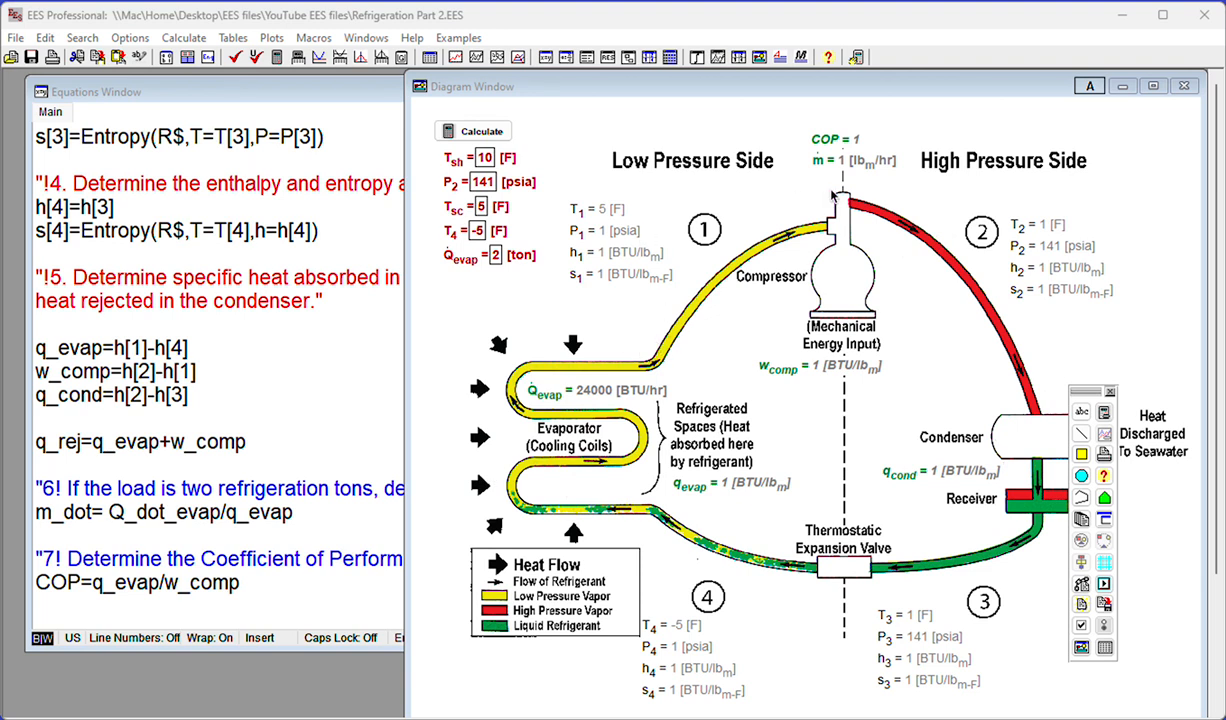
- Add a framed input-variable item to the diagram for a new string variable named R$
click(1081, 413)
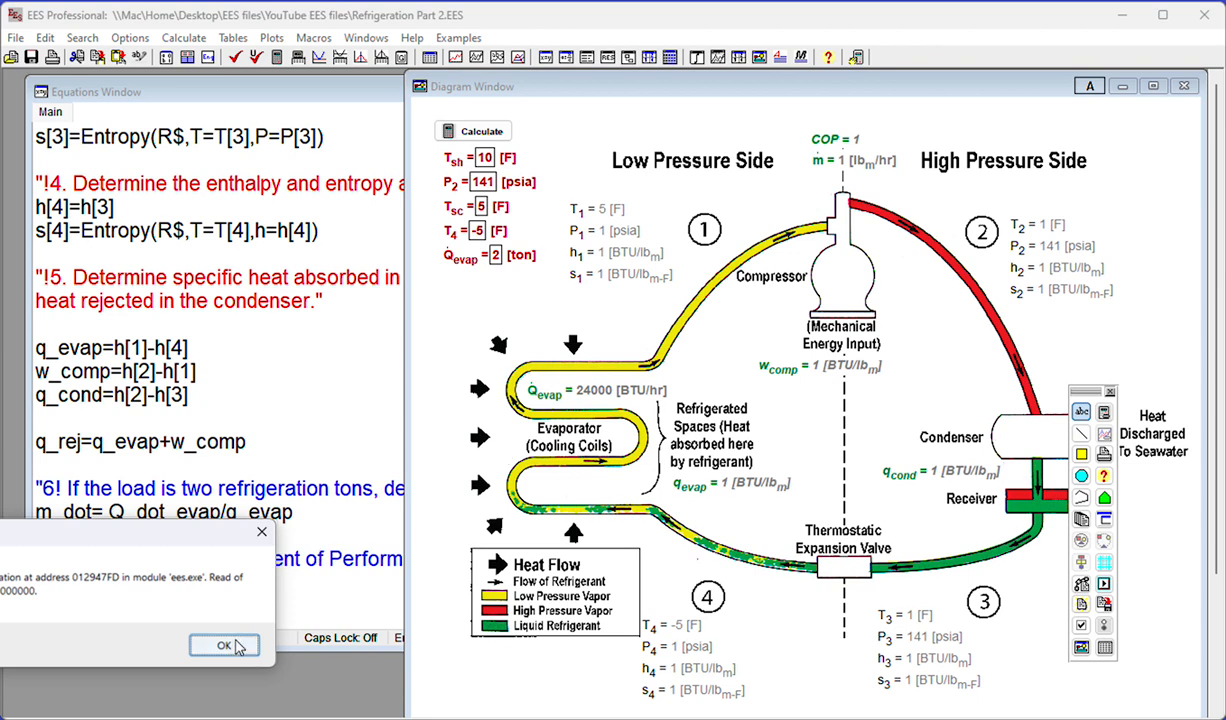
click(225, 646)
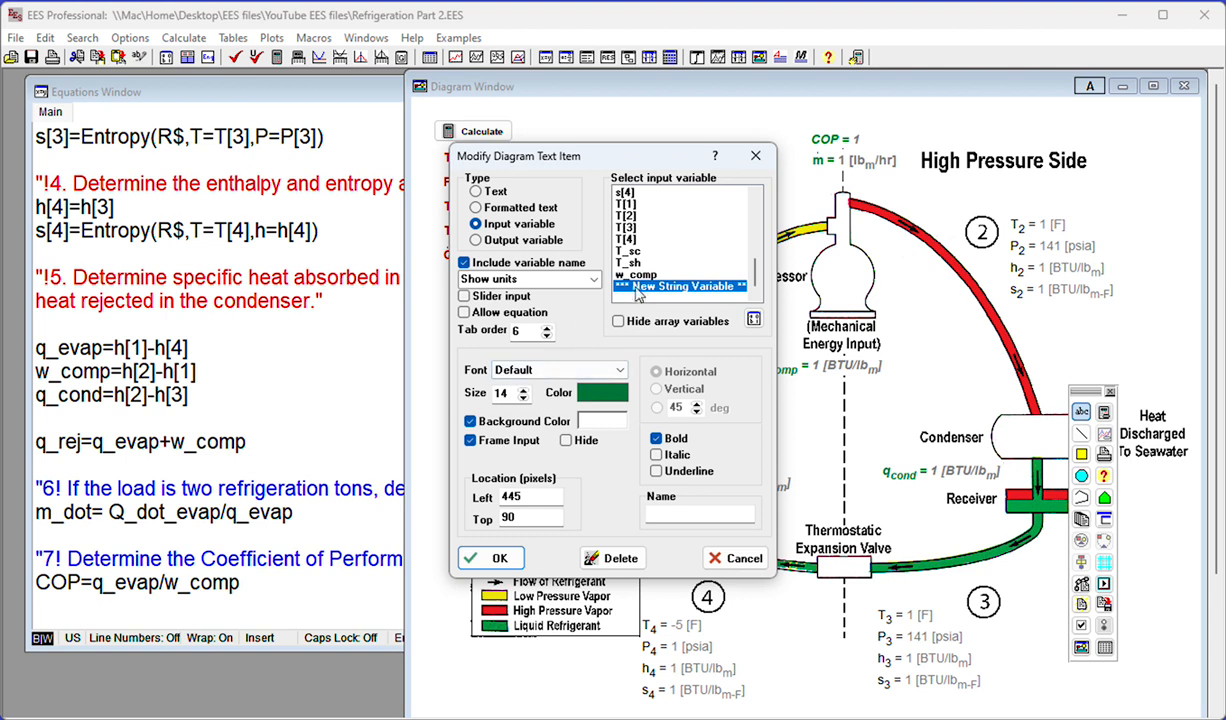
click(688, 288)
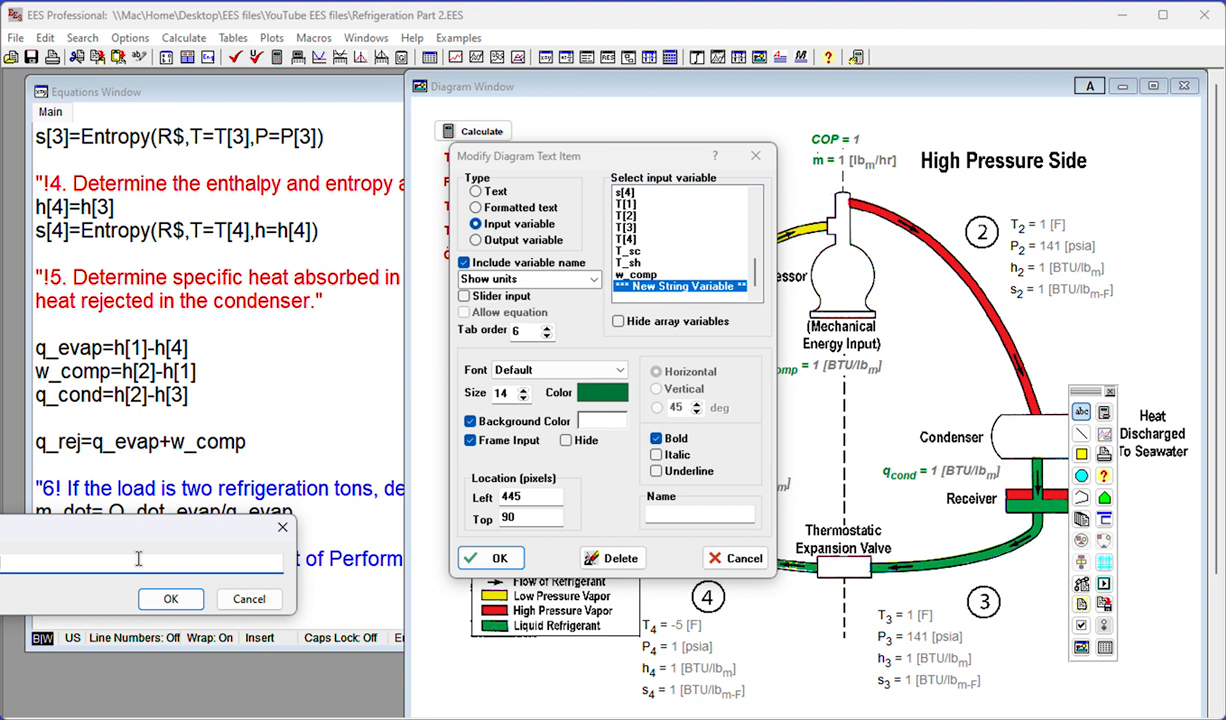
text(R$)
click(171, 599)
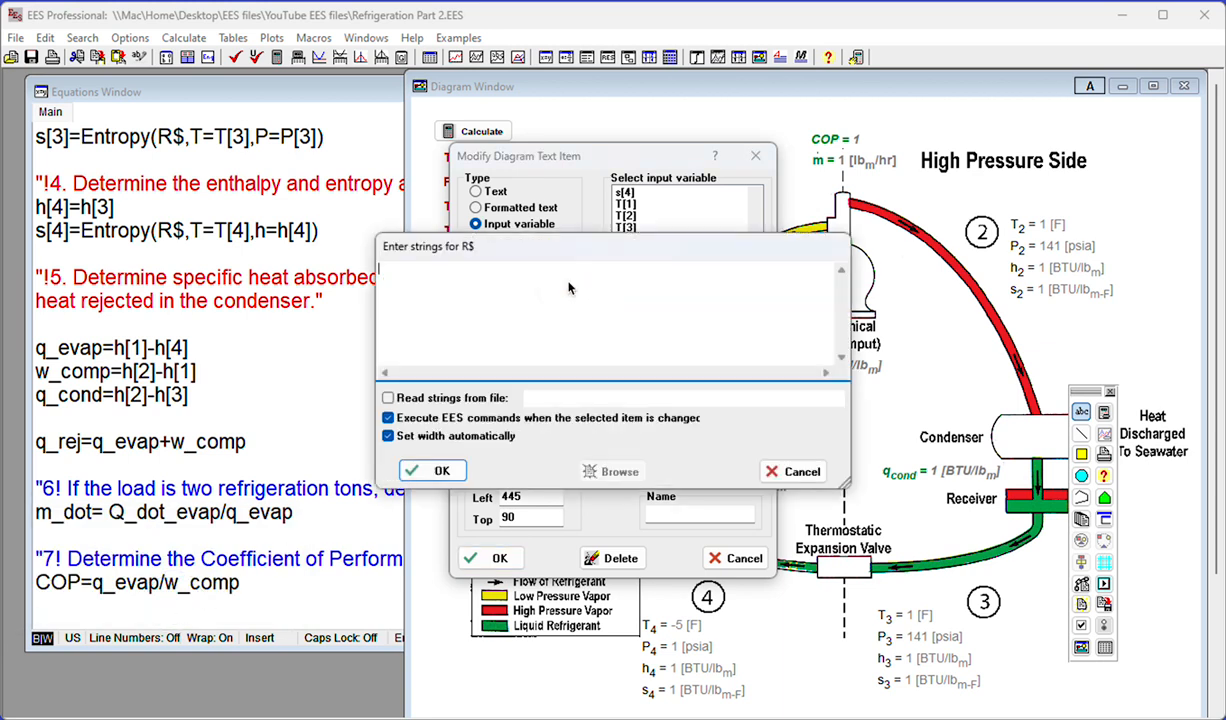
- Enter R12, R134a, R717 and R1234yf on separate lines as the string list for R$ and accept it
click(567, 278)
text(R12)
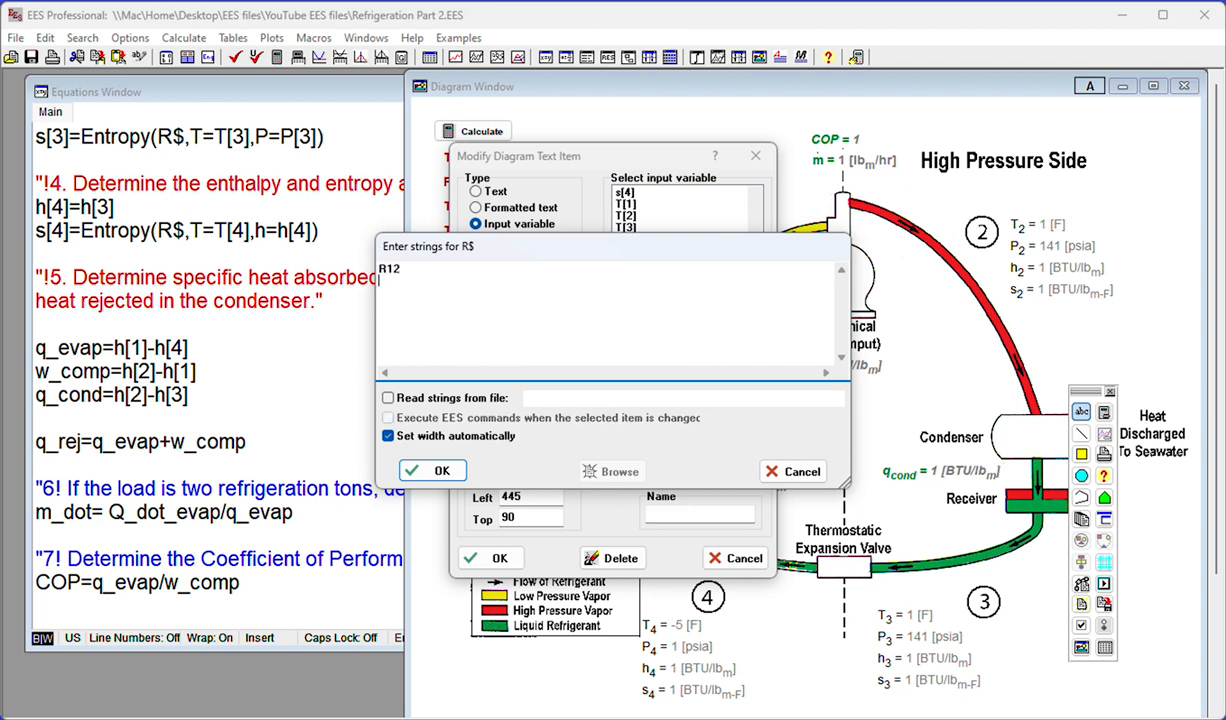
key(Return)
text($)
key(BackSpace)
text(R)
text(134)
text(a )
text(R)
text(717)
key(Return)
text(R12346)
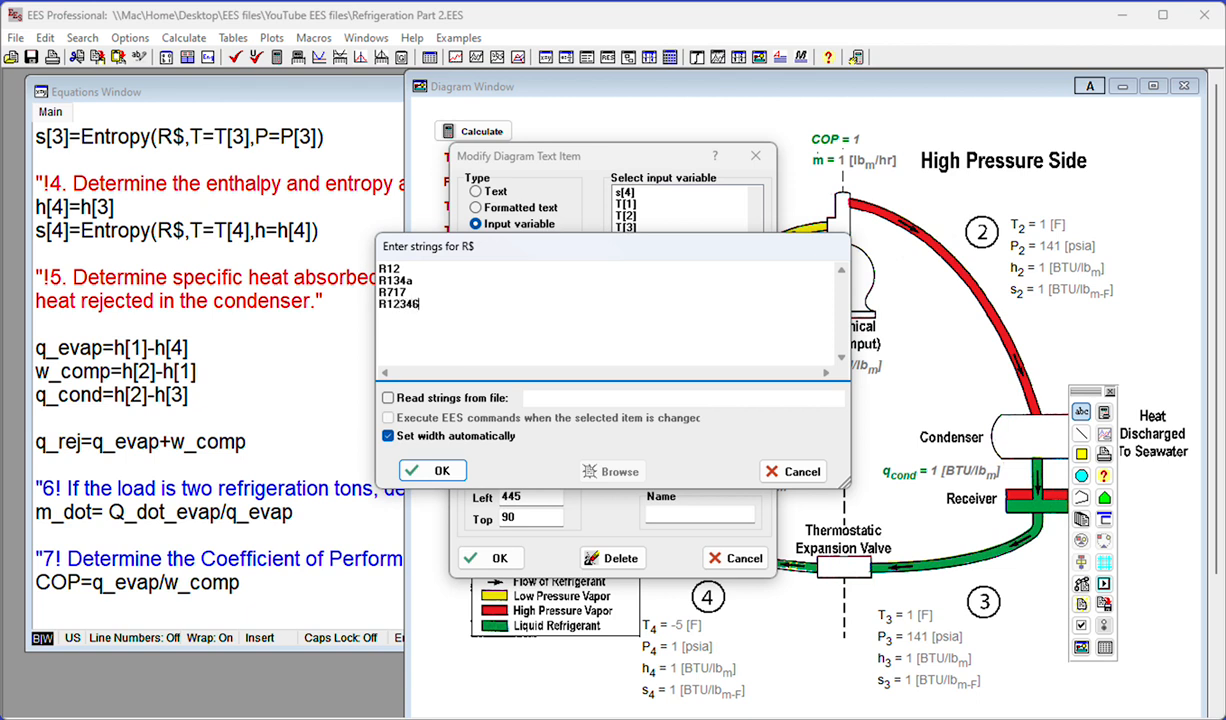
key(BackSpace)
text(yf)
click(431, 472)
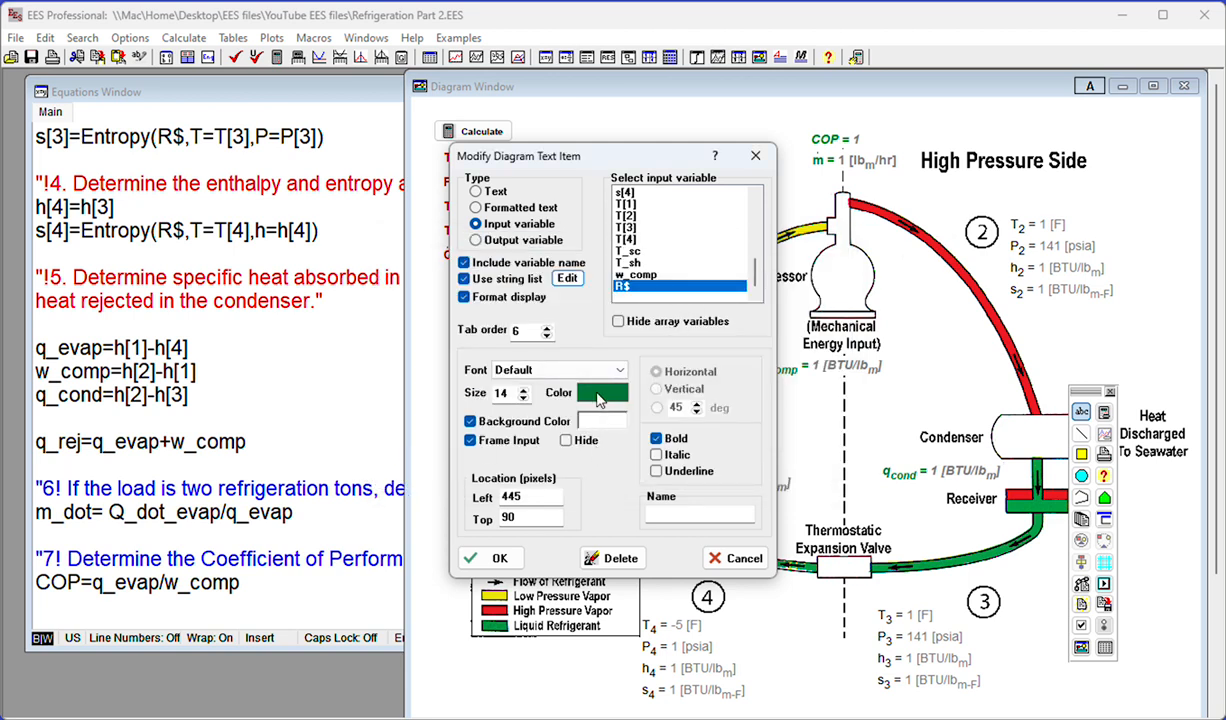
- Set the R$ item's text color to a darkened red (red 183, green 0, blue 0) and accept the diagram item
click(580, 386)
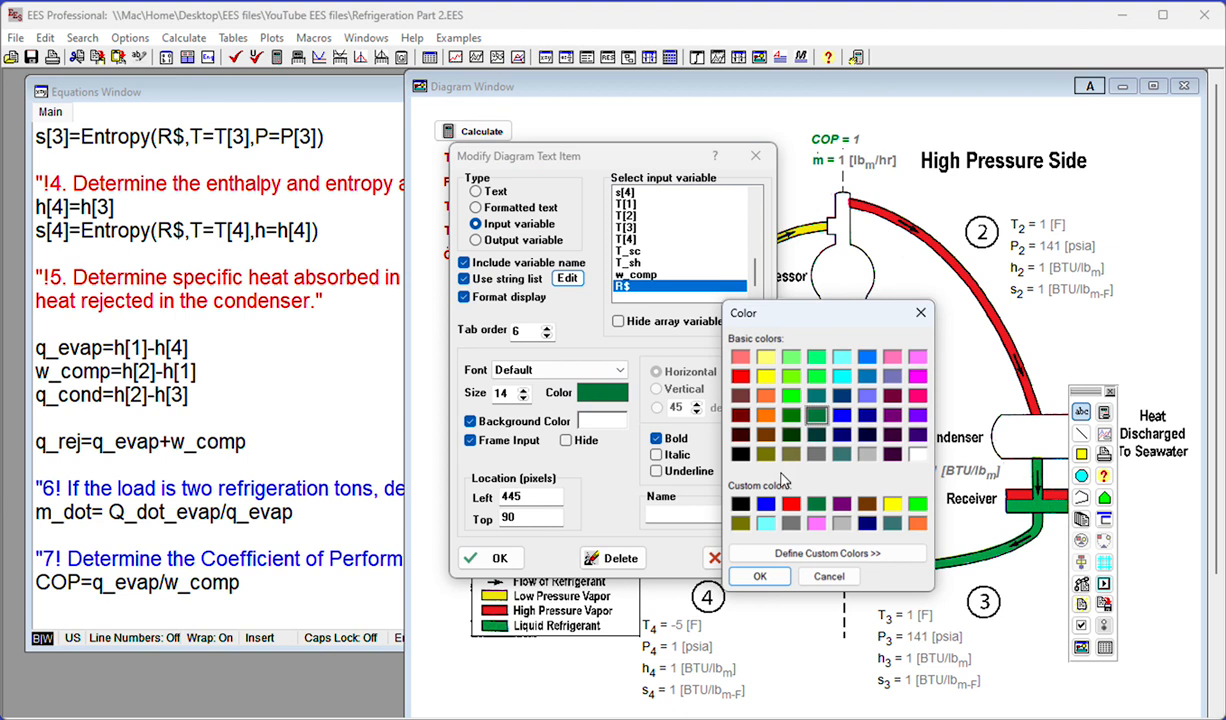
click(791, 504)
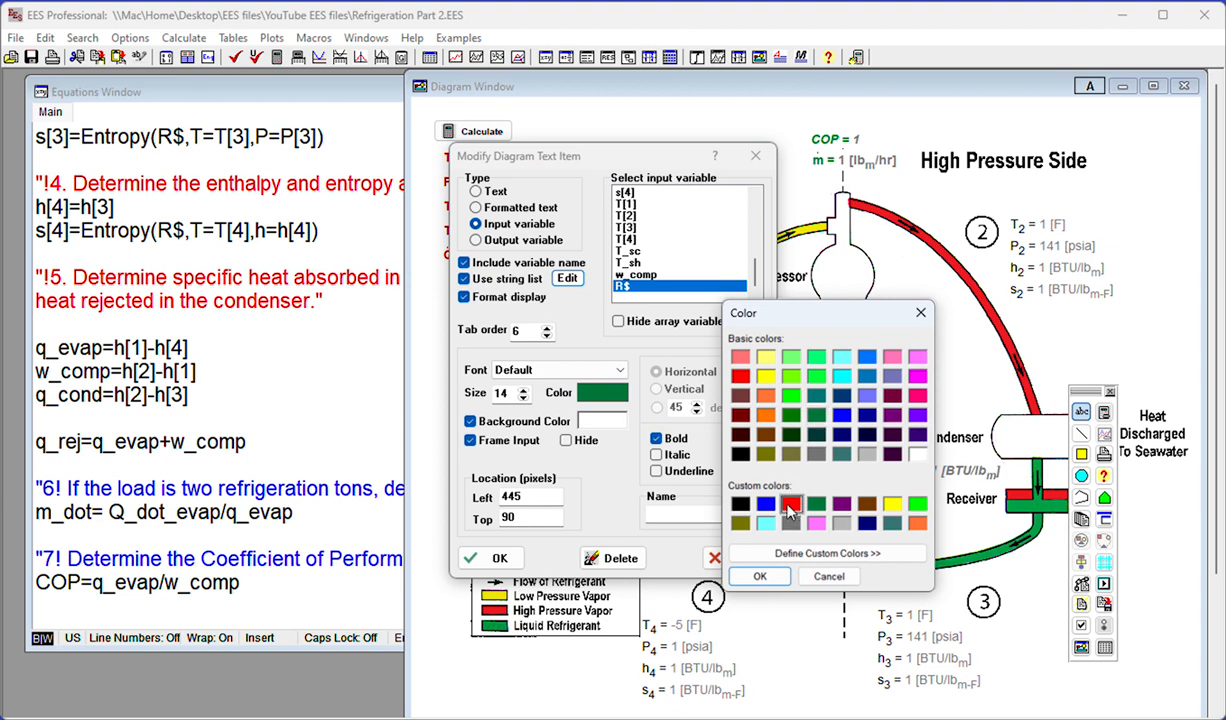
click(758, 576)
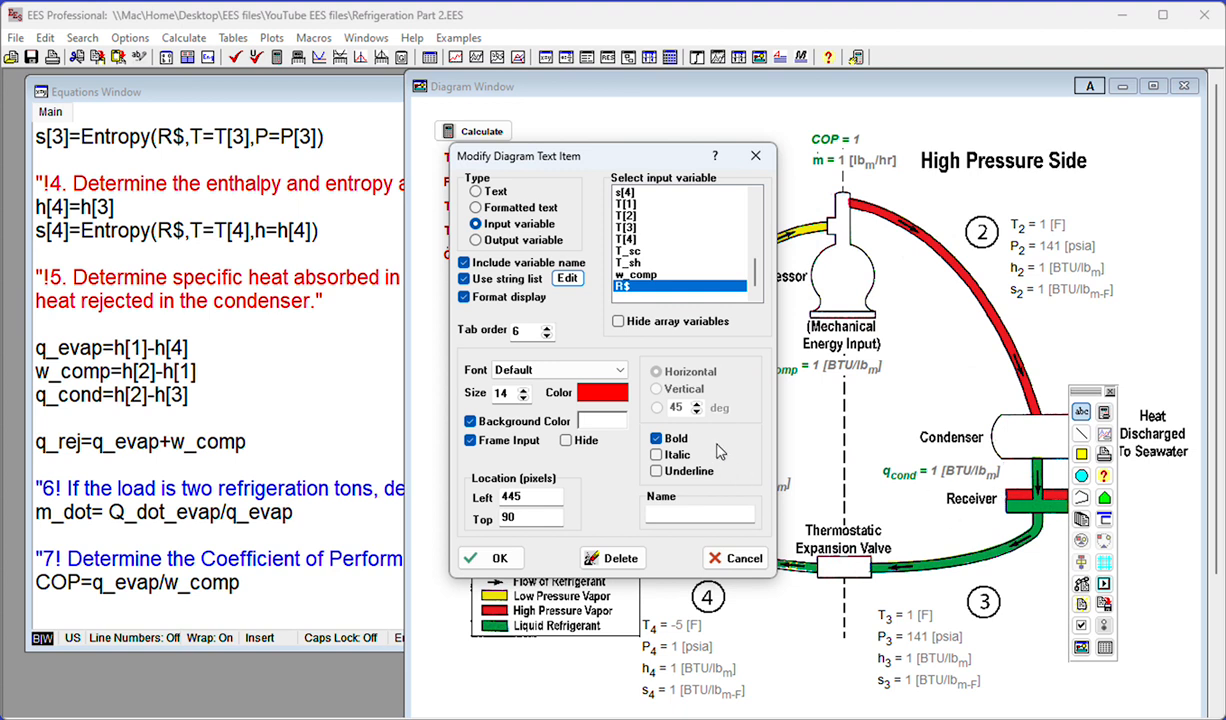
click(602, 394)
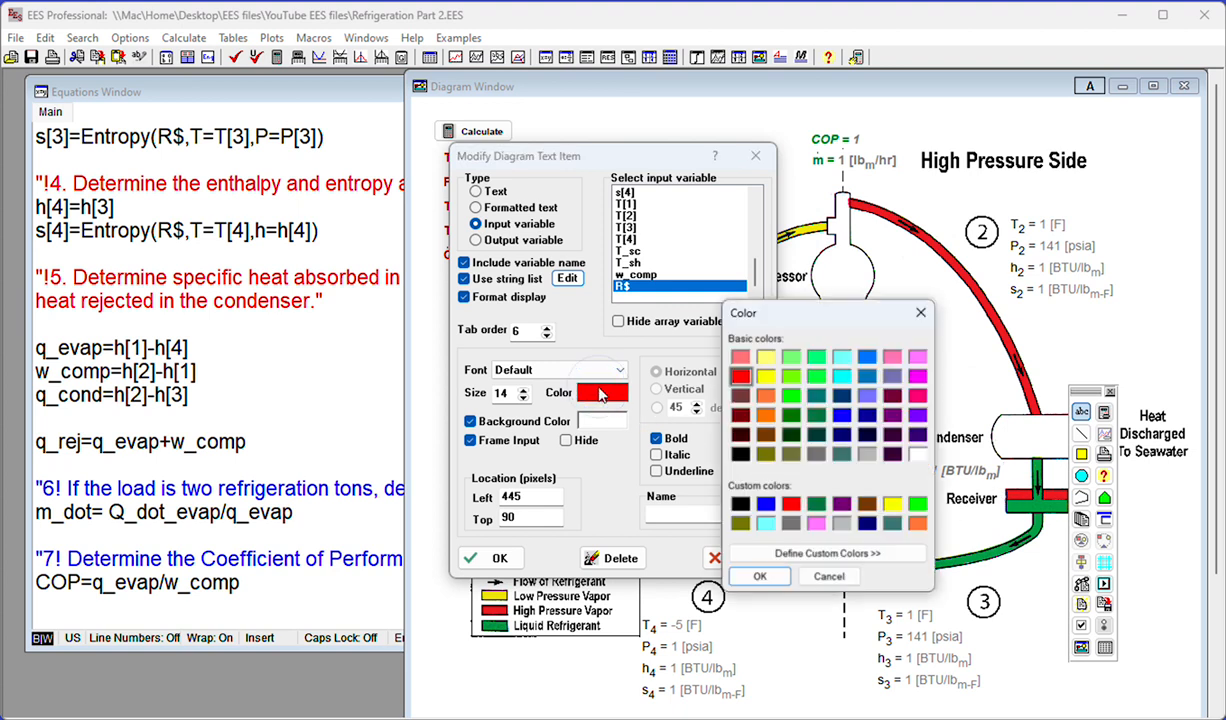
click(791, 503)
click(816, 556)
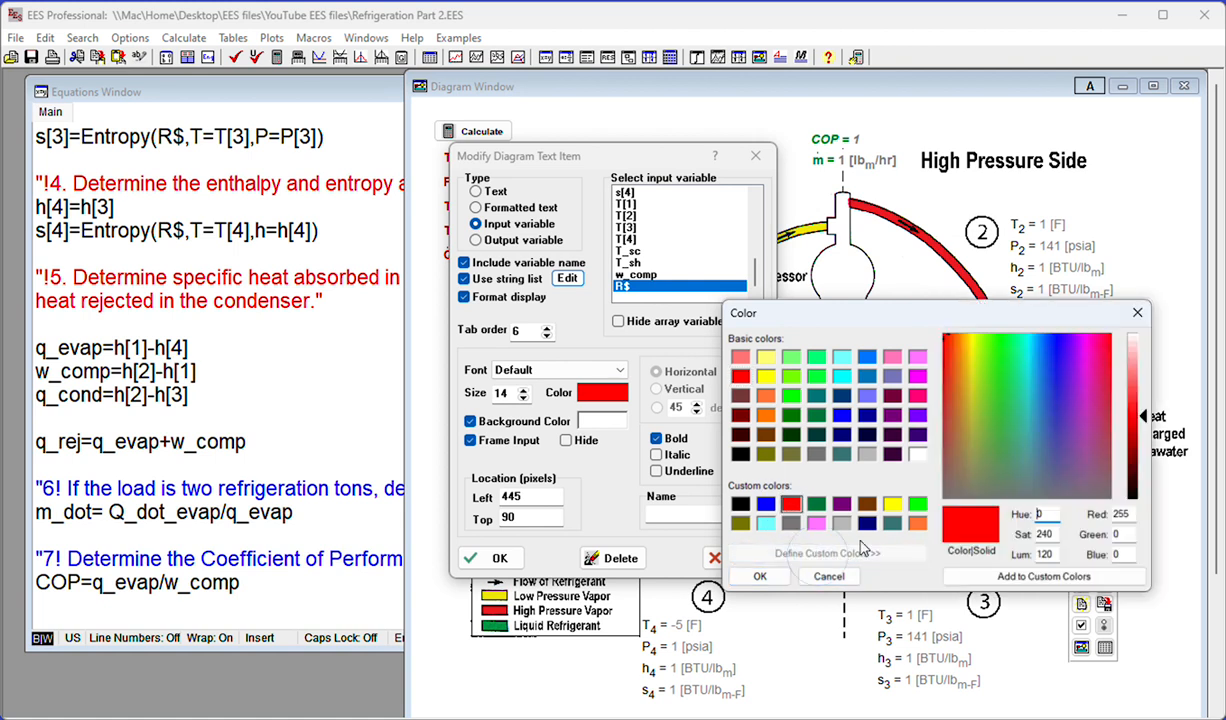
drag(1145, 420, 1143, 438)
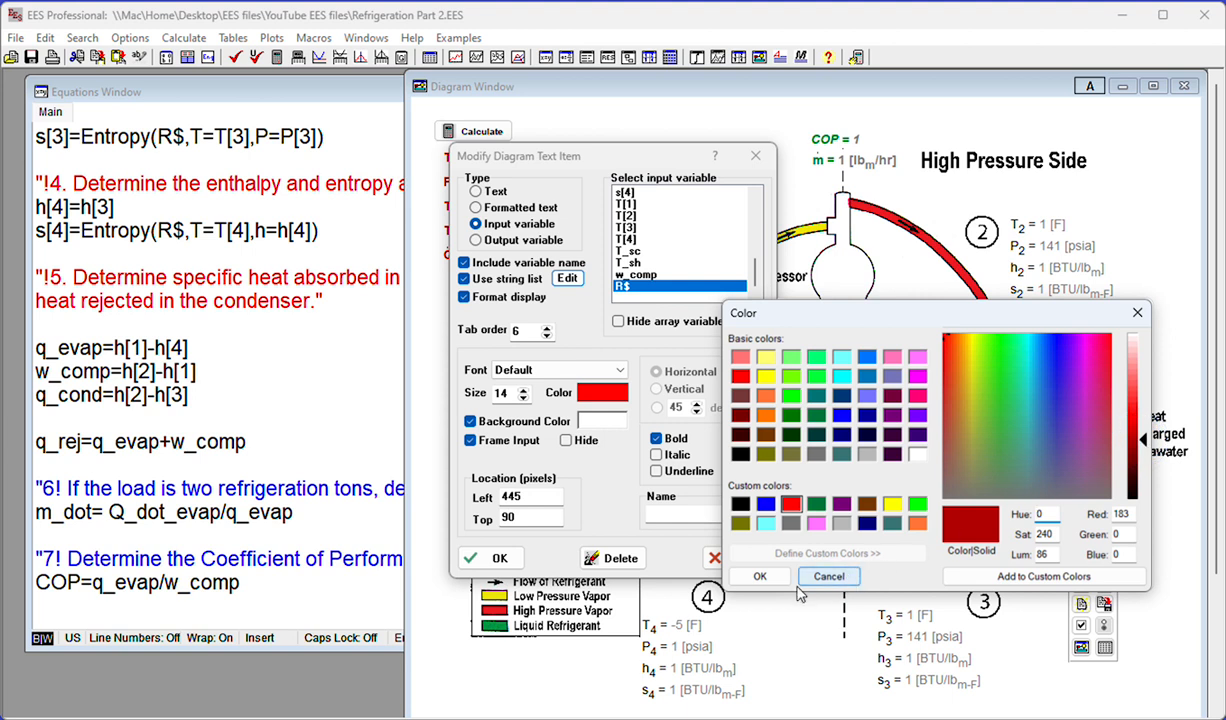
click(752, 577)
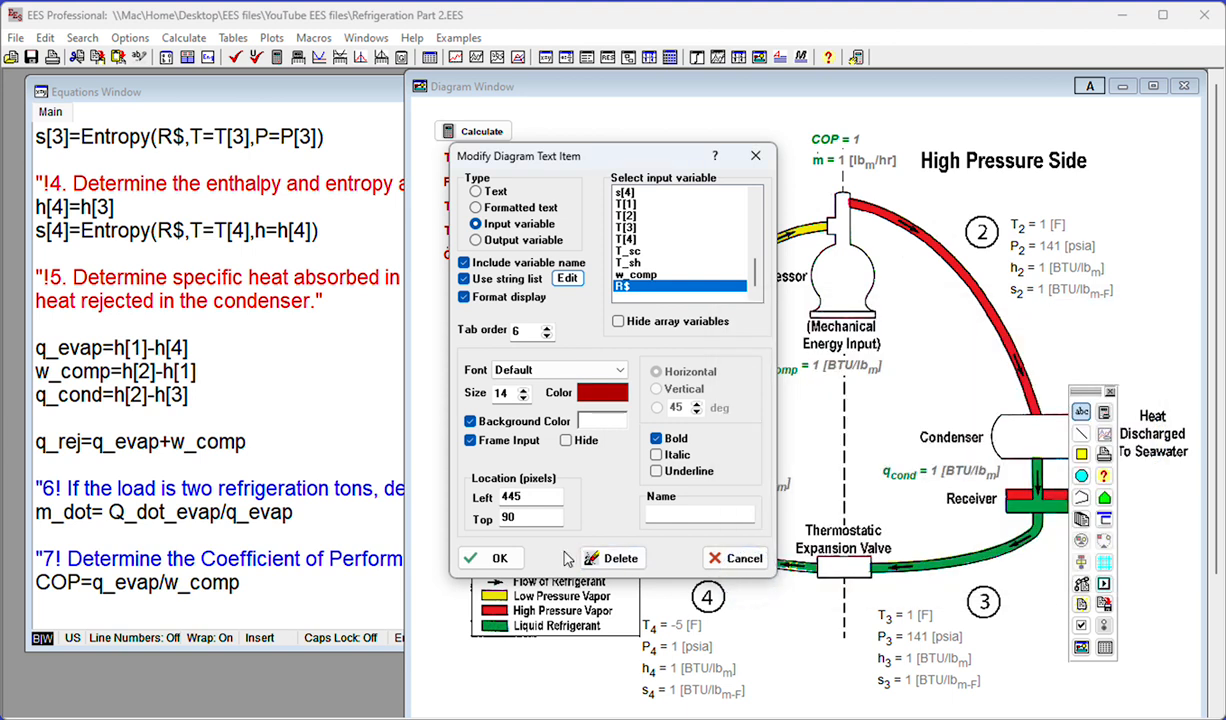
click(494, 558)
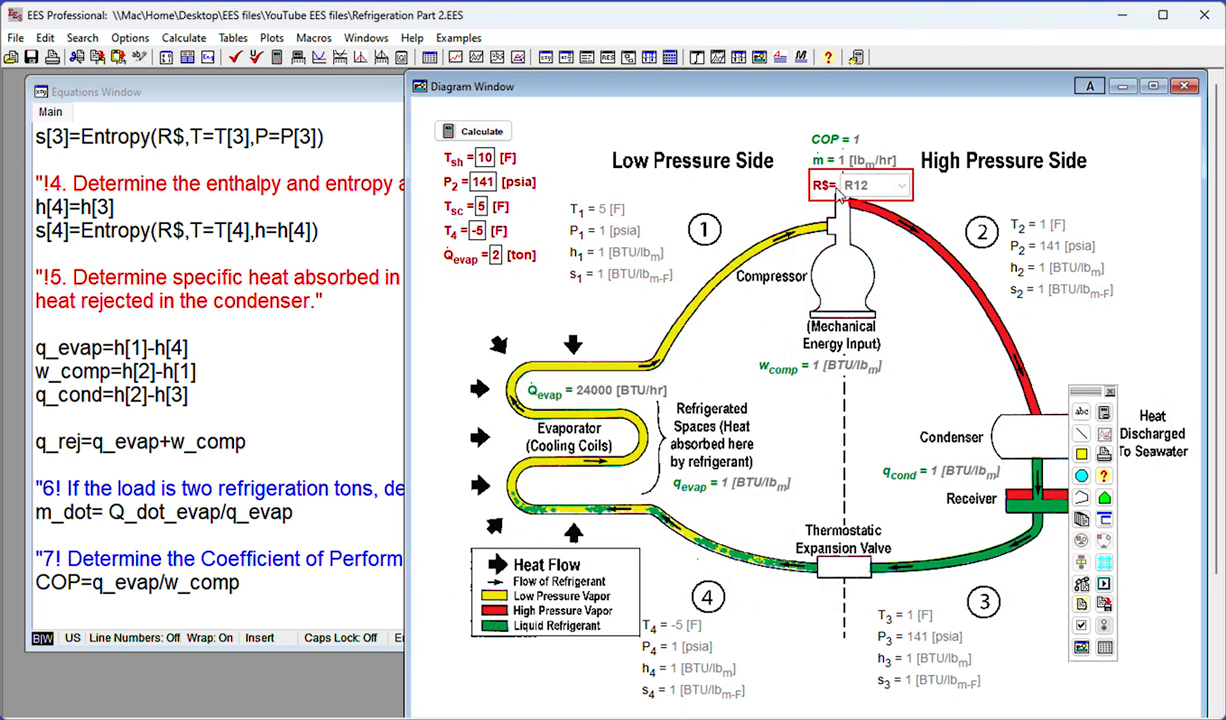
- Move the R$ drop-down above the Low Pressure Side heading and switch the diagram out of development mode
drag(826, 193, 631, 130)
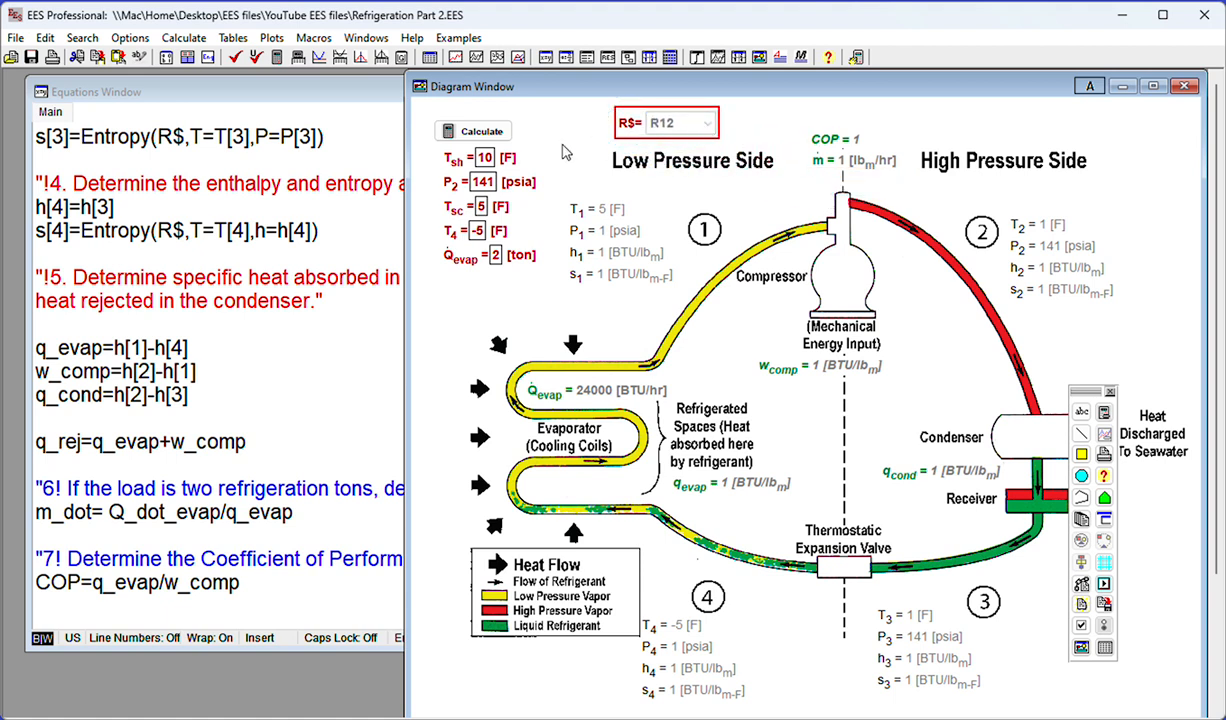
click(1092, 86)
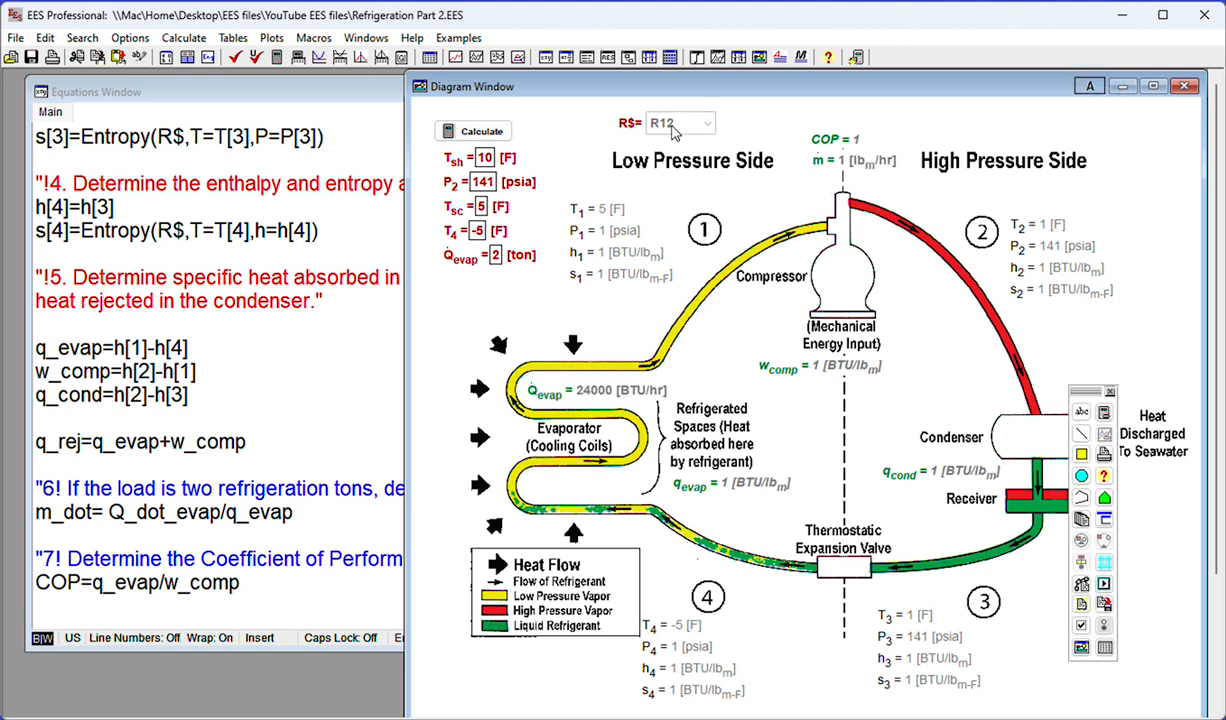
click(1090, 86)
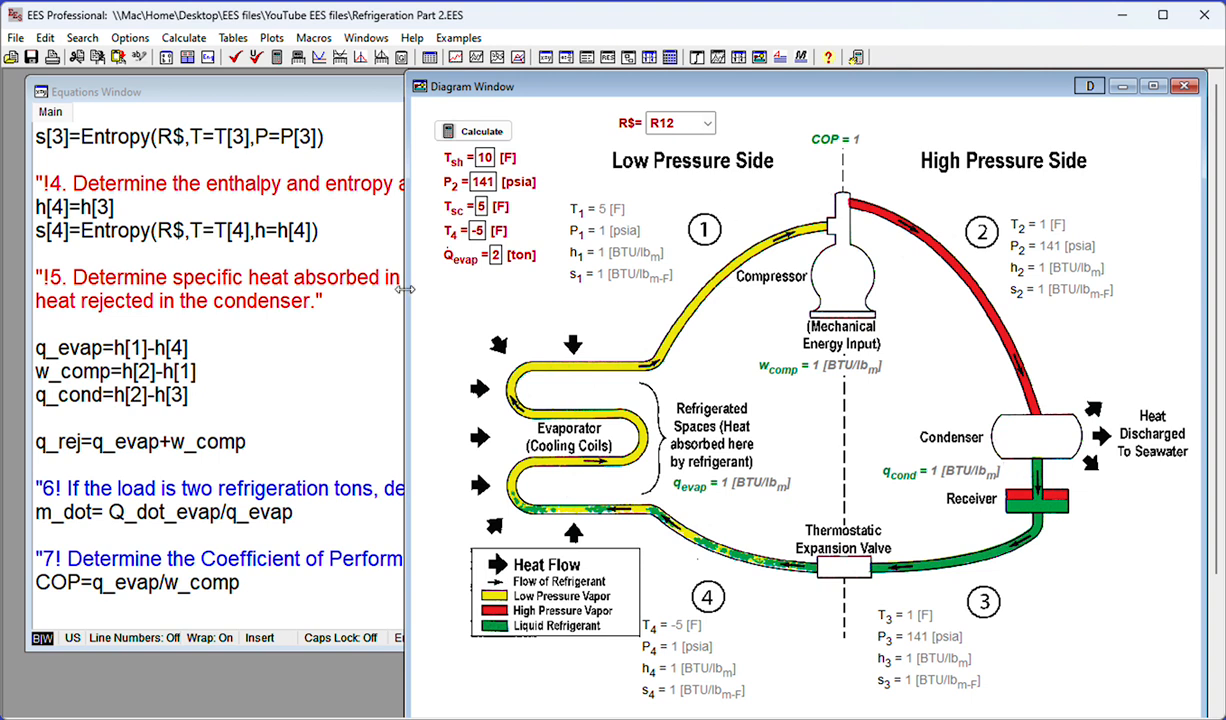
- Calculate the cycle for R12 from the diagram and show the Arrays Table with the state point values
click(472, 130)
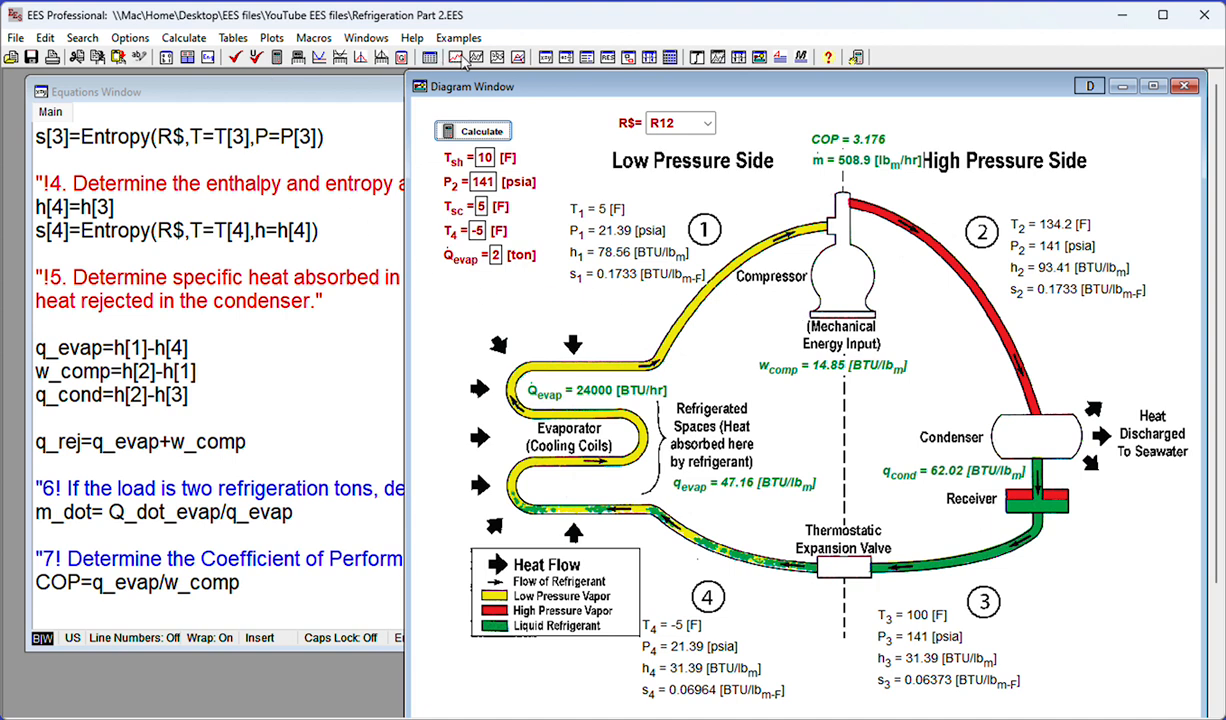
click(648, 58)
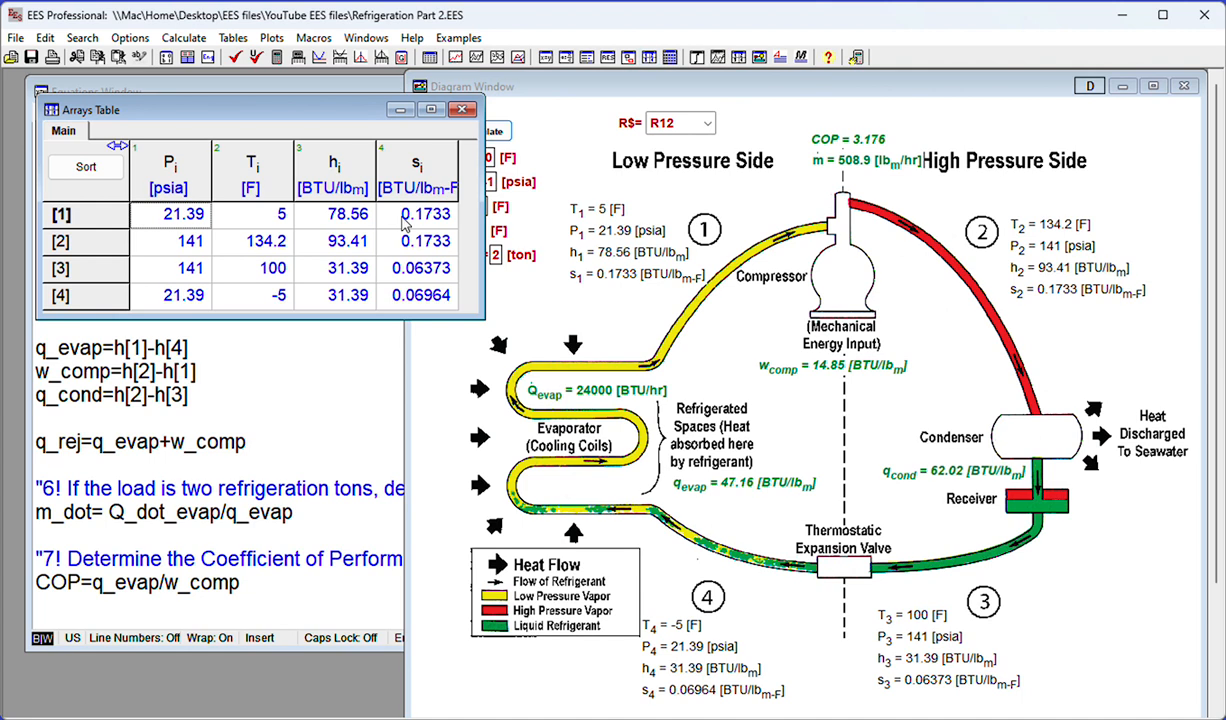
- Choose R134a as the refrigerant in the R$ drop-down and recalculate the cycle
click(705, 124)
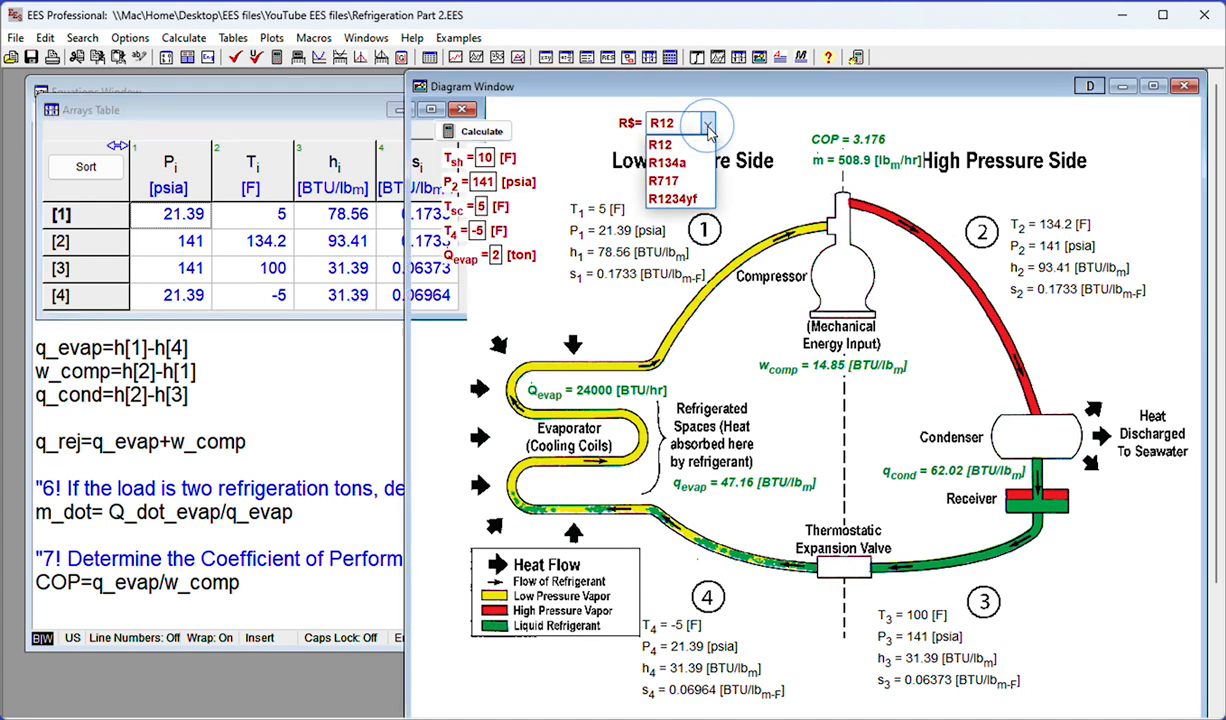
click(687, 163)
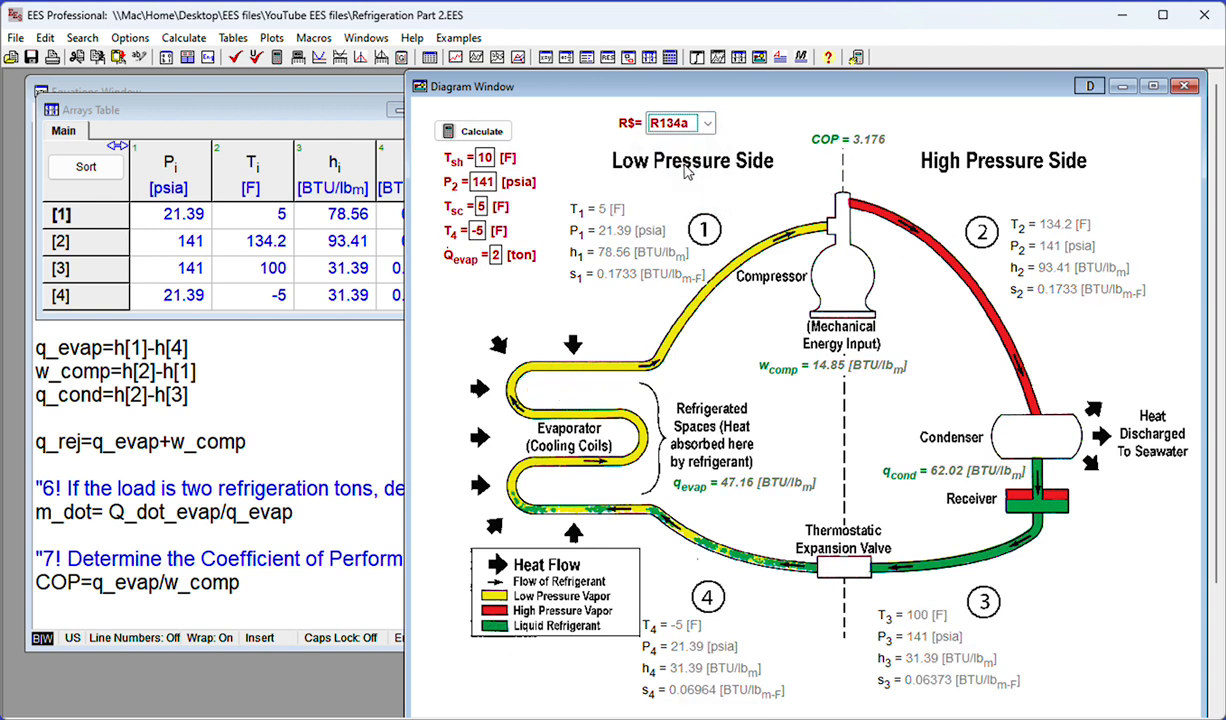
click(481, 133)
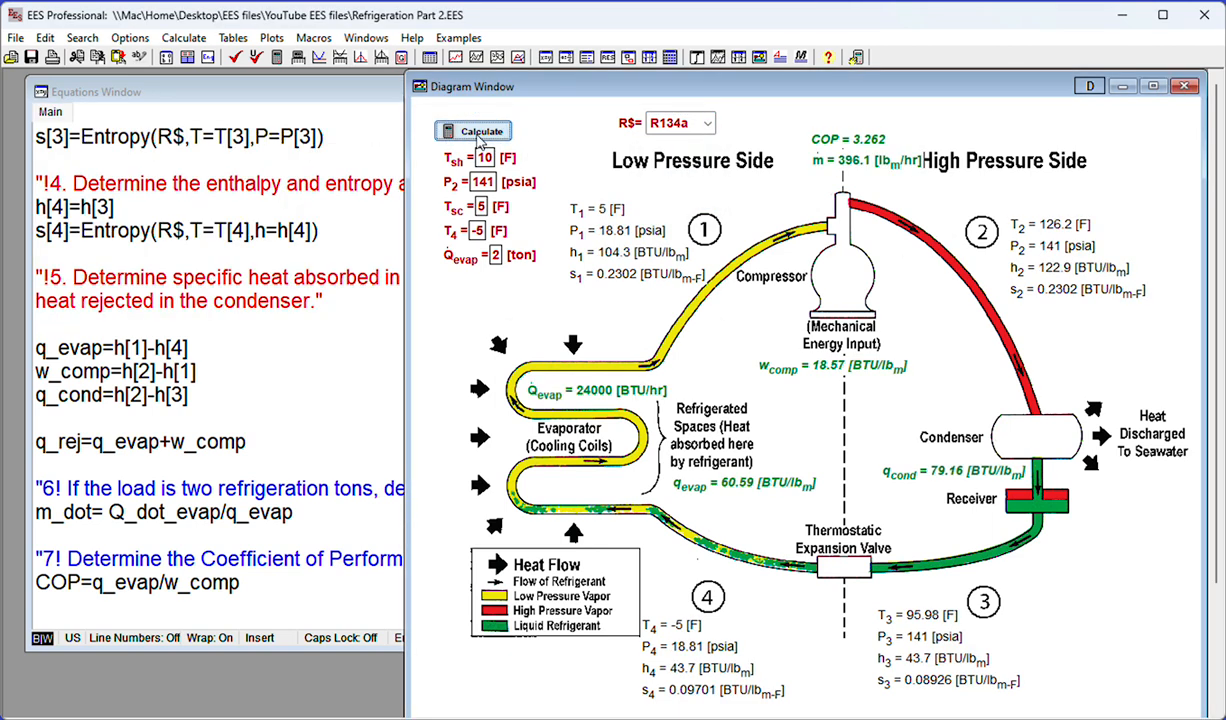